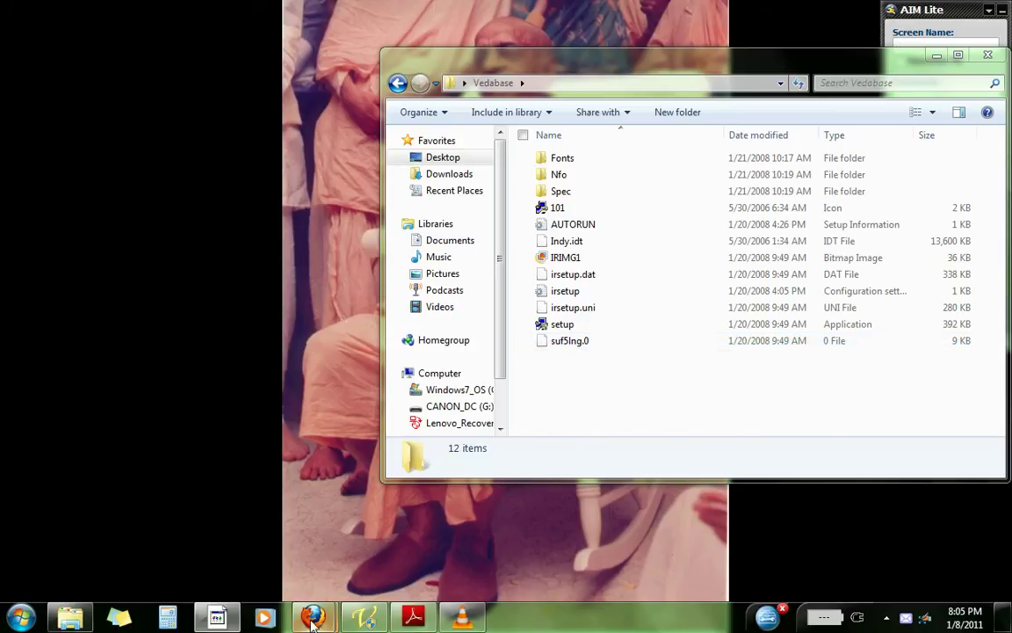
Step: Move the Vedabase folder window clear of the AIM Lite window and close the running Bhaktivedanta VedaBase 2003 program
mouse_move(313, 617)
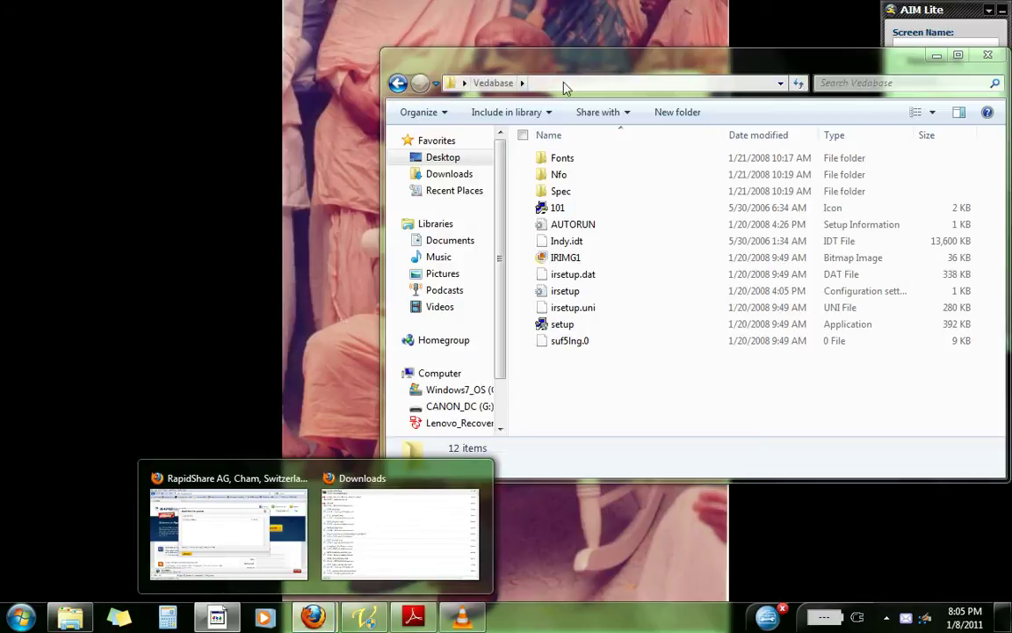
left_click_drag(587, 69, 458, 75)
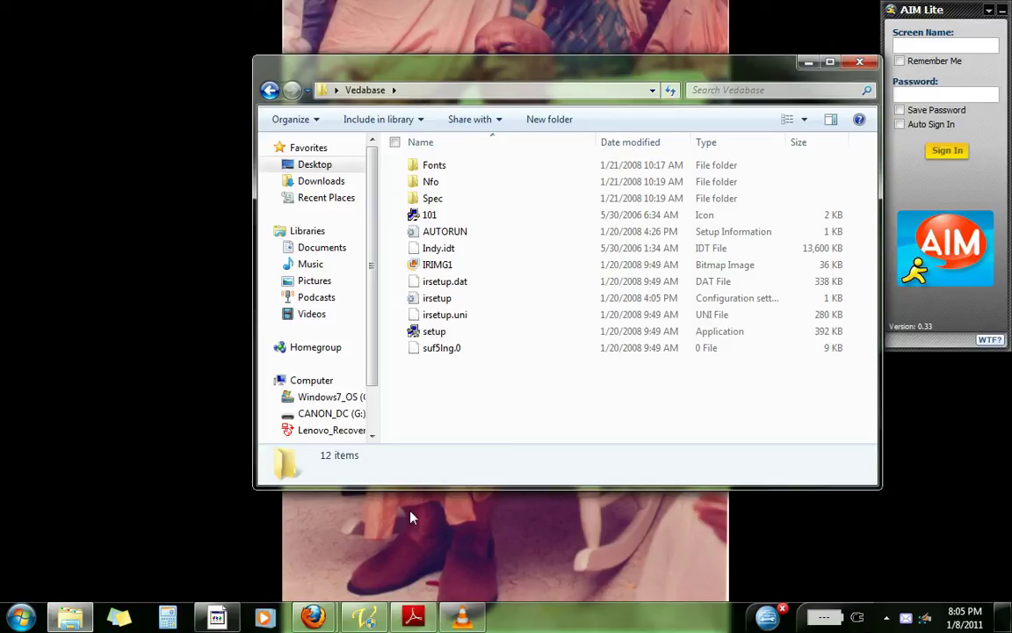
right_click(391, 612)
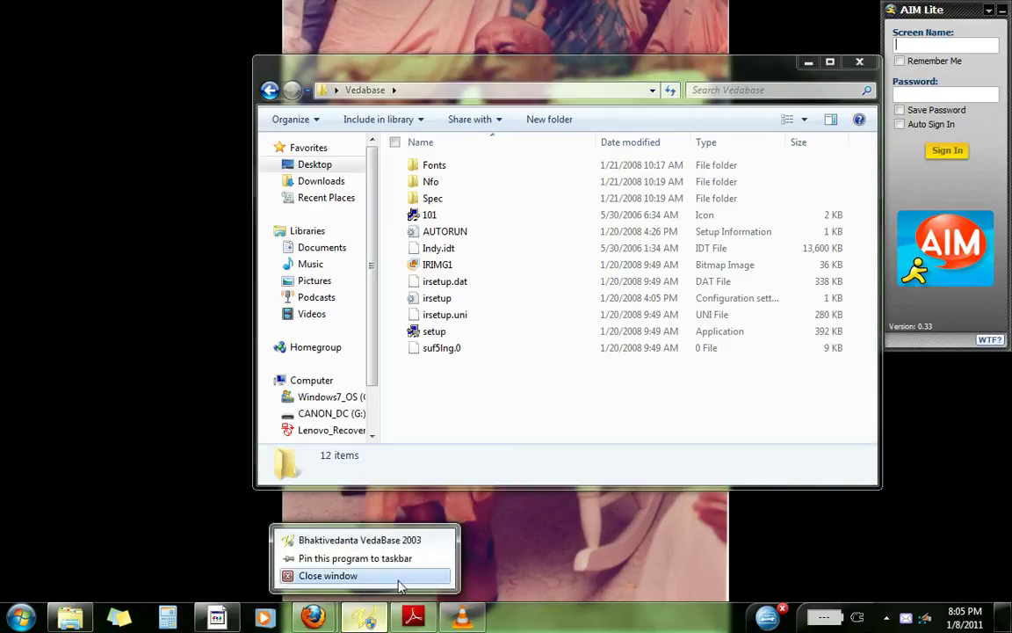
left_click(400, 577)
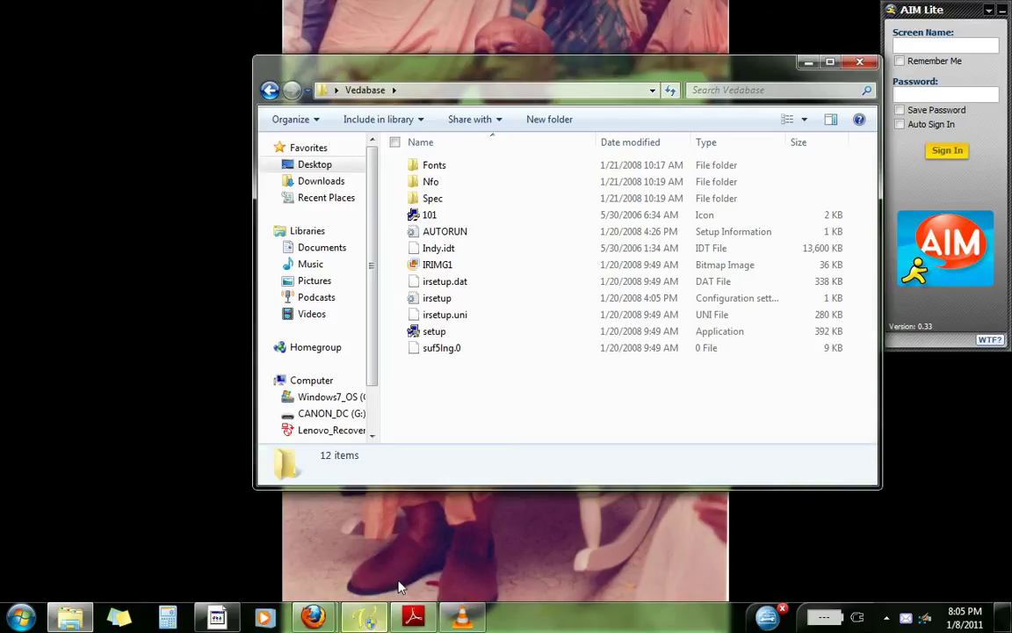
Step: Run setup from the Vedabase folder, allow it to make changes, and close the stray media player window
double_click(464, 337)
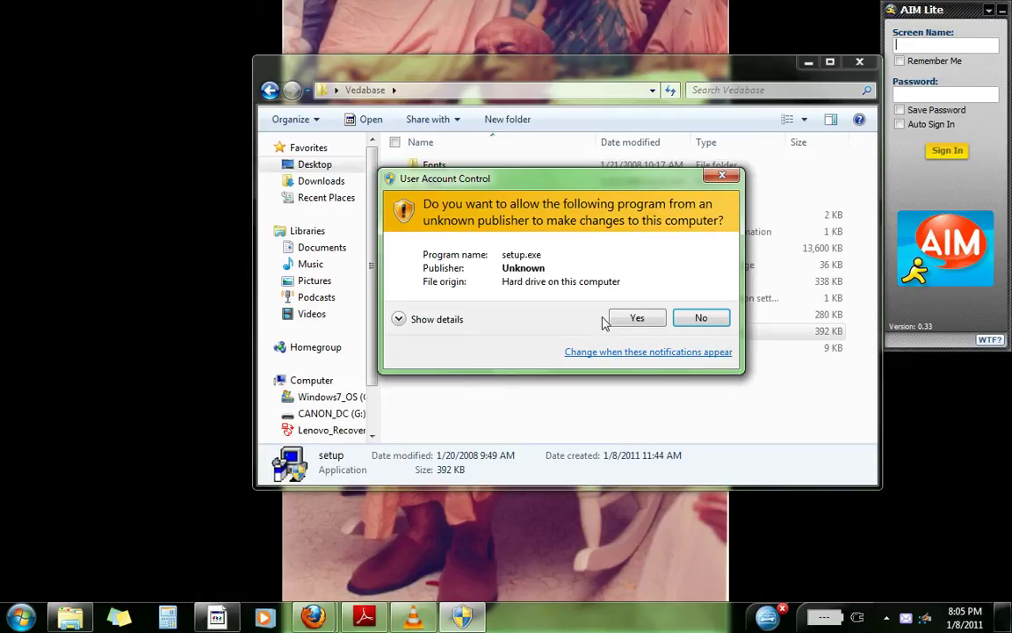
left_click(635, 318)
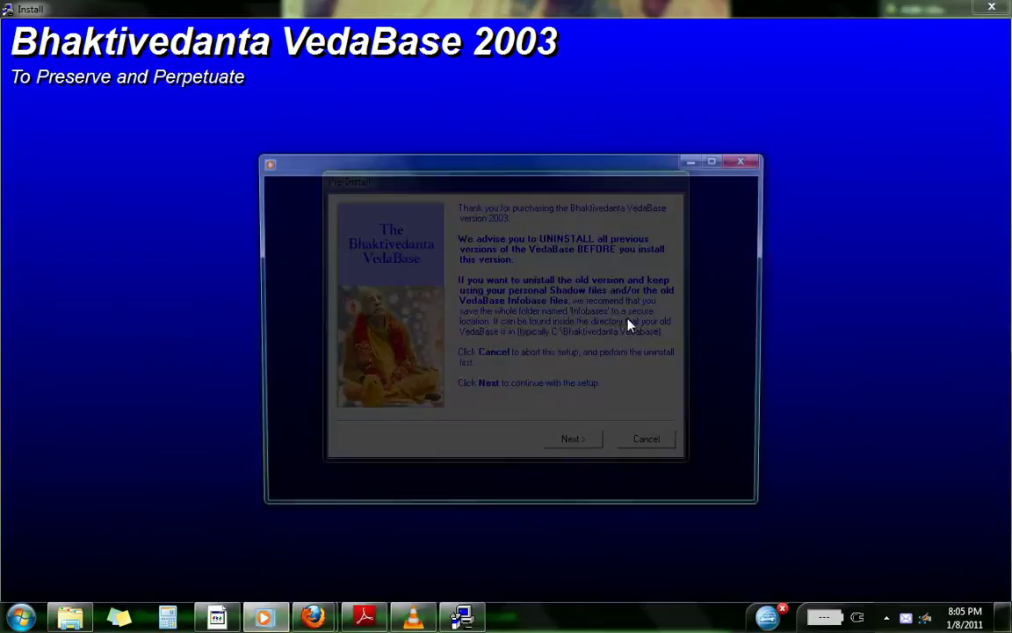
left_click(747, 159)
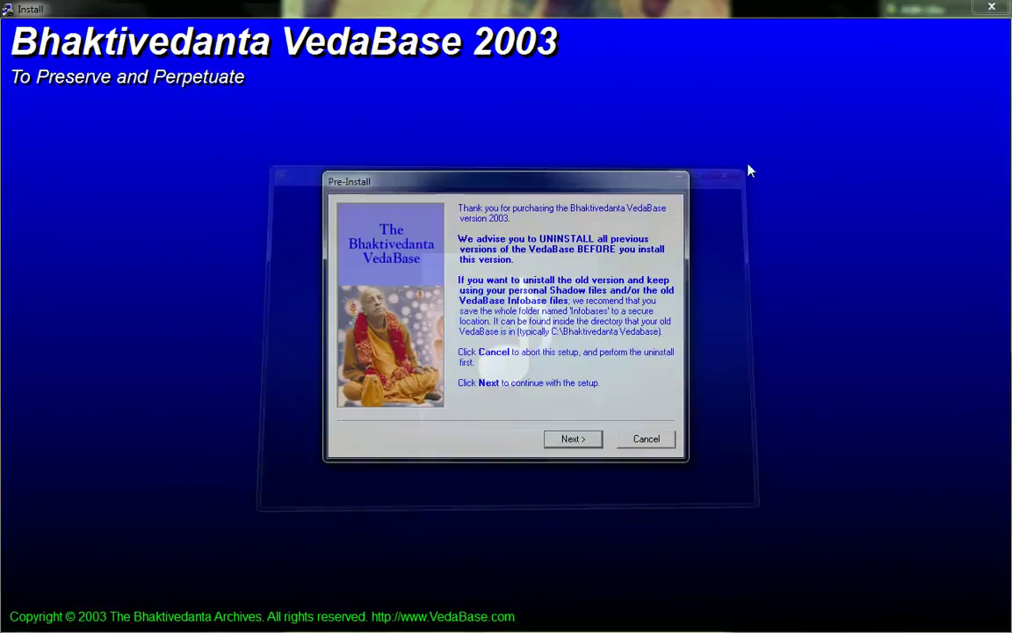
Step: Accept the license agreement and keep the default user name Microsoft, continuing through the information pages to the install type
left_click(573, 439)
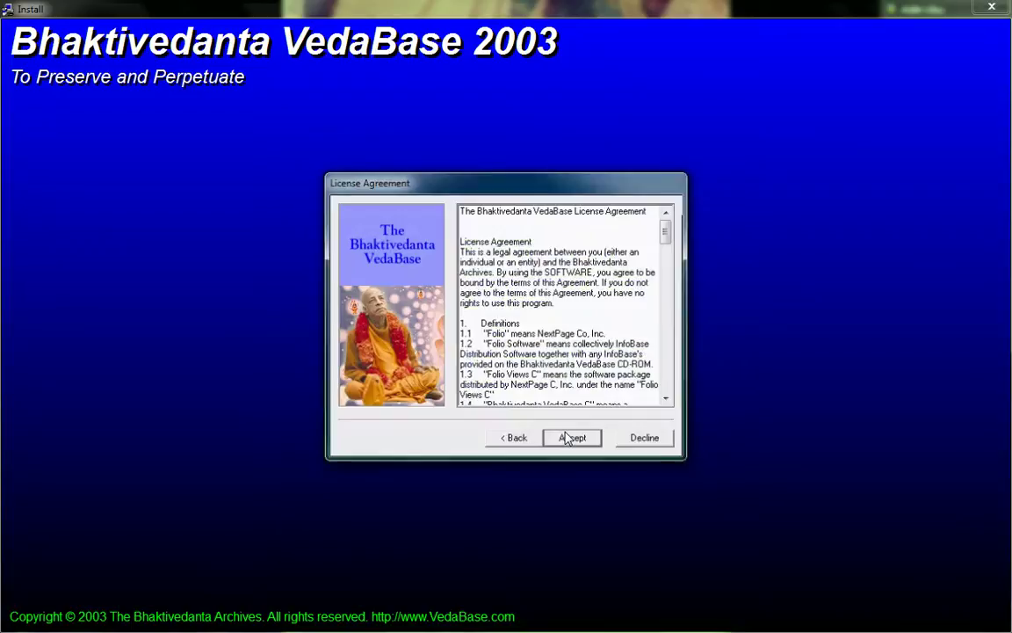
left_click(567, 438)
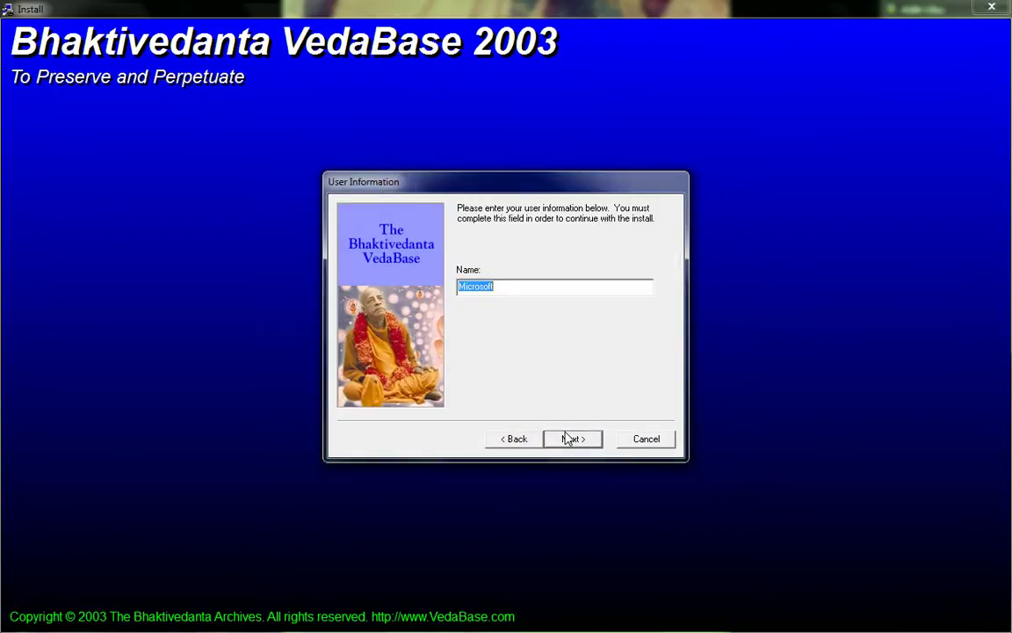
left_click(566, 439)
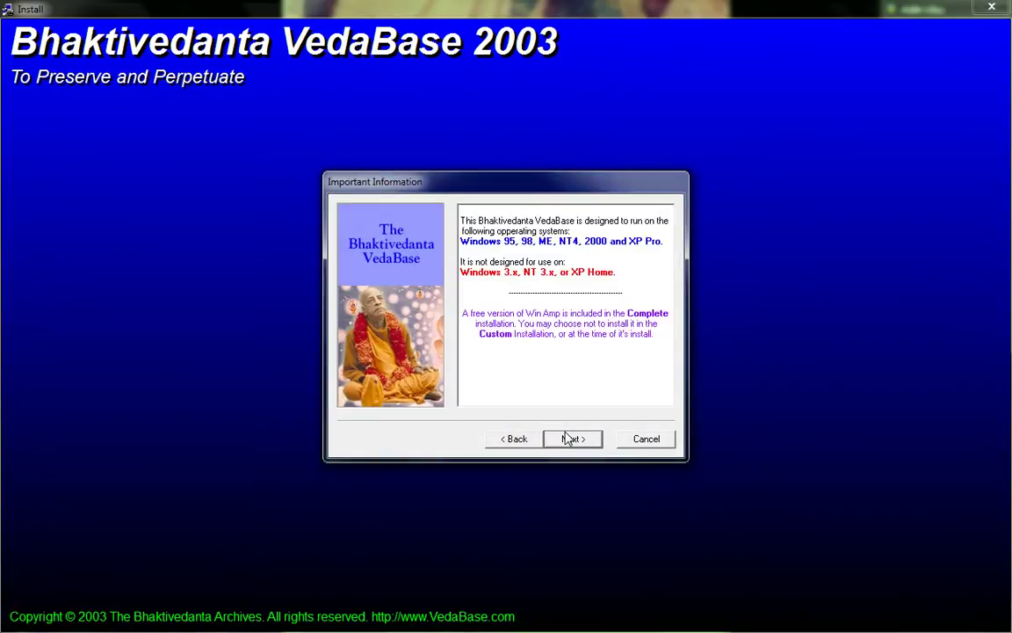
left_click(566, 439)
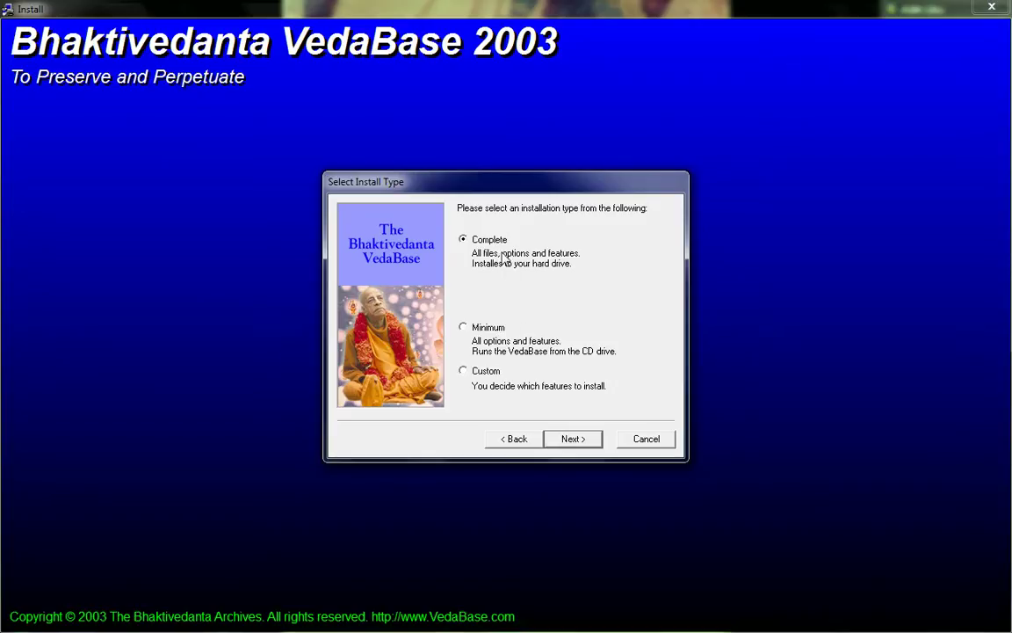
Step: Start a Complete installation into the default folder C:\Bhaktivedanta VedaBase 2003
left_click(579, 441)
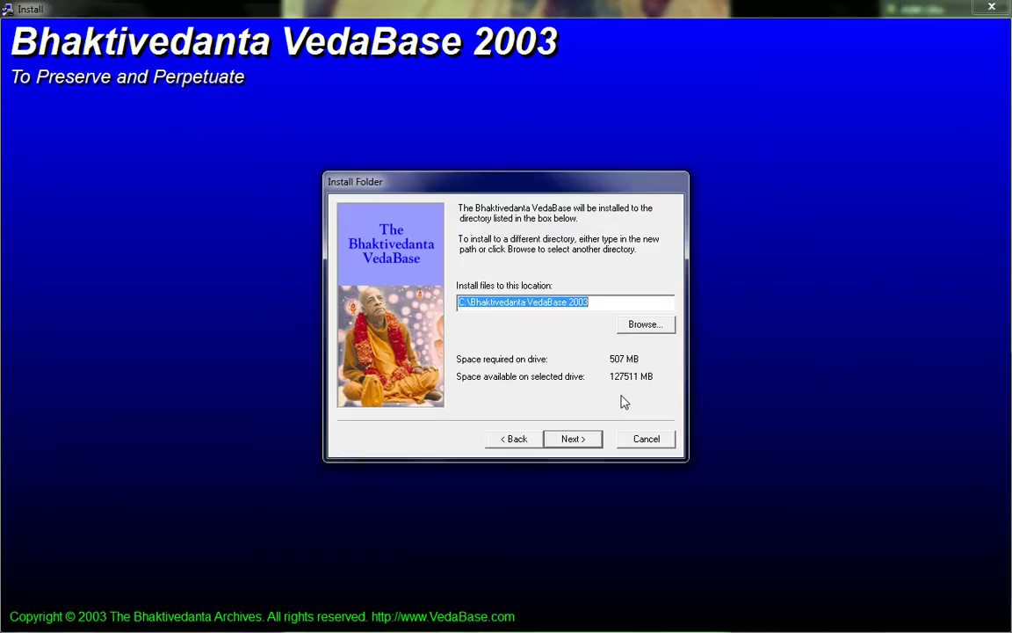
left_click(582, 439)
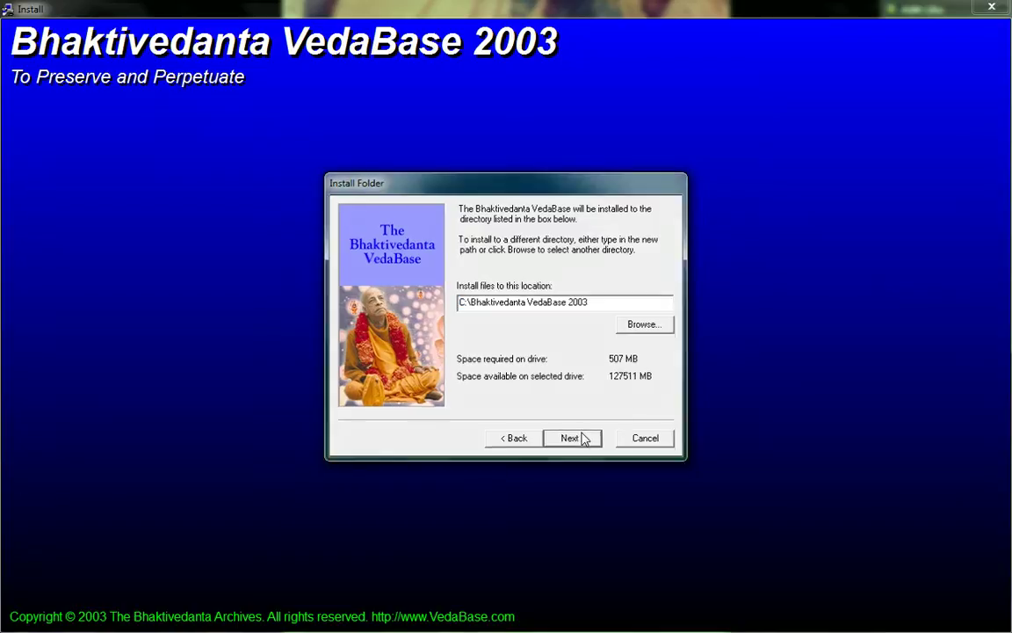
left_click(582, 440)
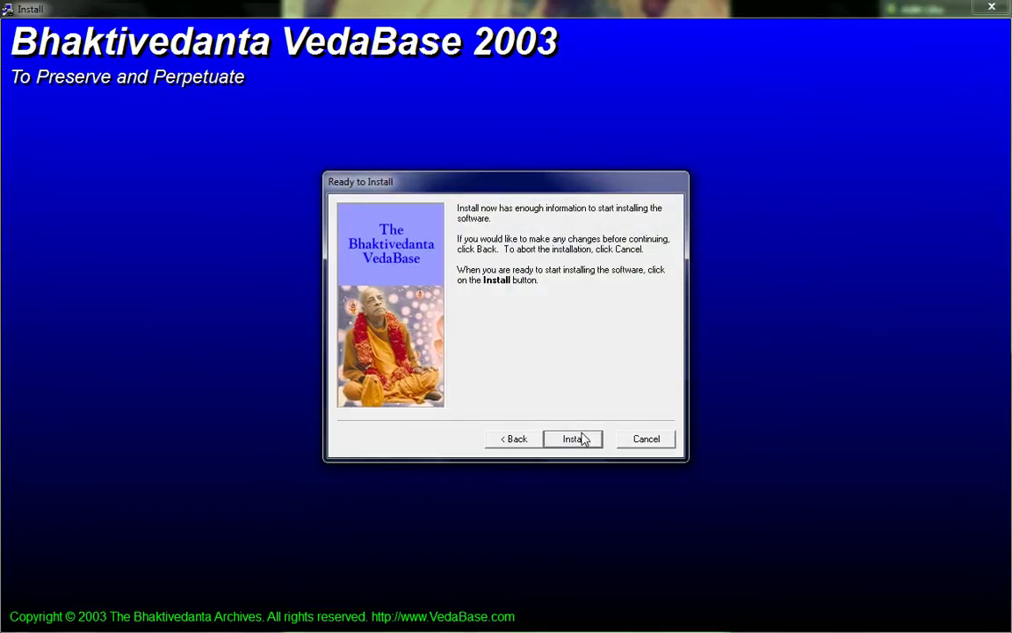
left_click(585, 439)
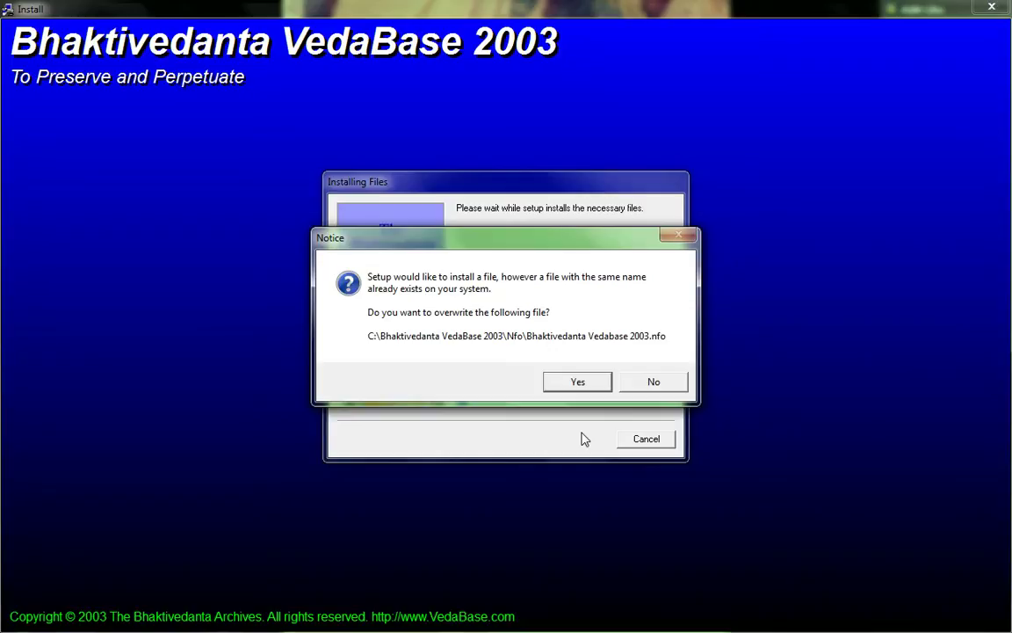
Step: Overwrite the existing Bhaktivedanta Vedabase 2003 .nfo and .sdw files and force the hung Folio component registration to close
left_click(597, 382)
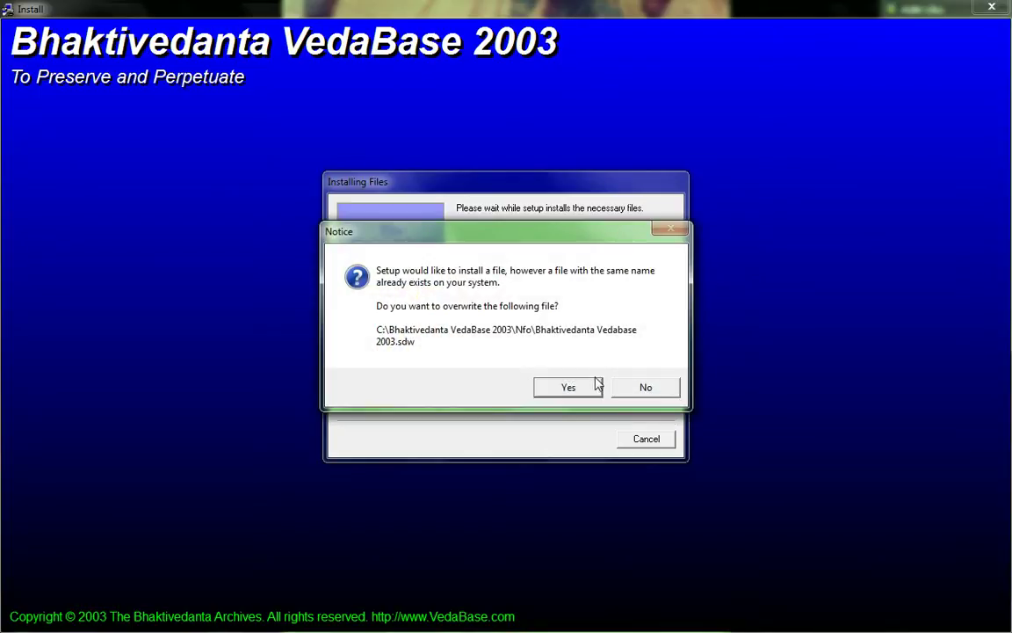
left_click(572, 390)
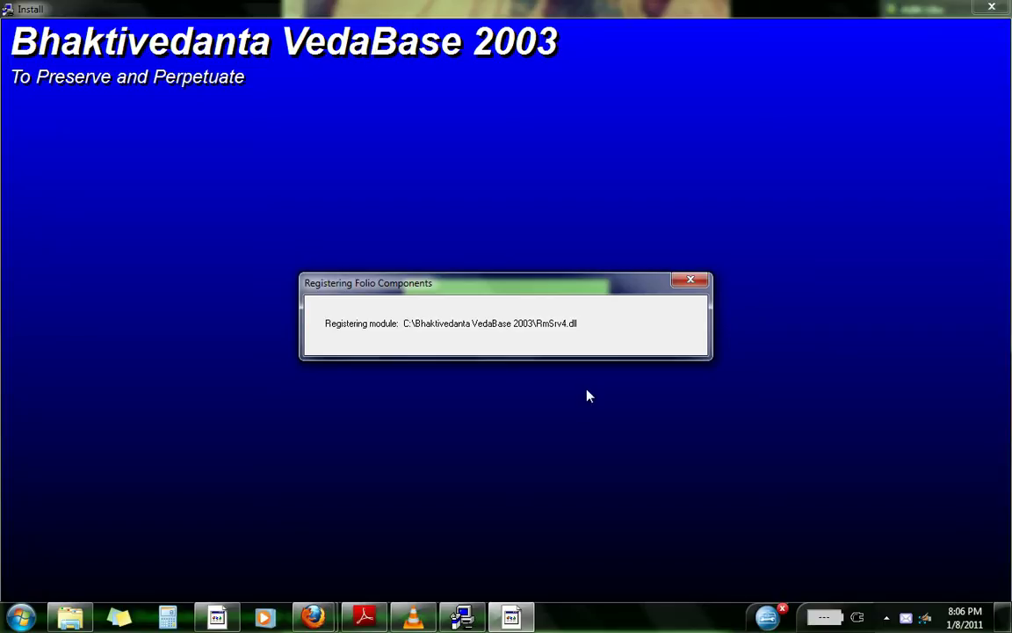
left_click(694, 285)
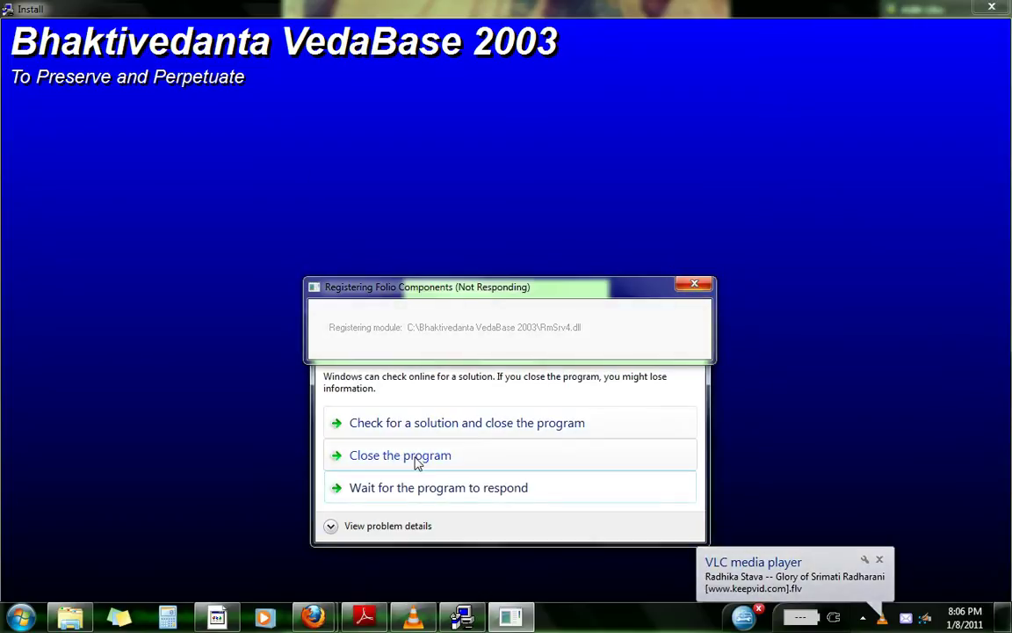
left_click(418, 463)
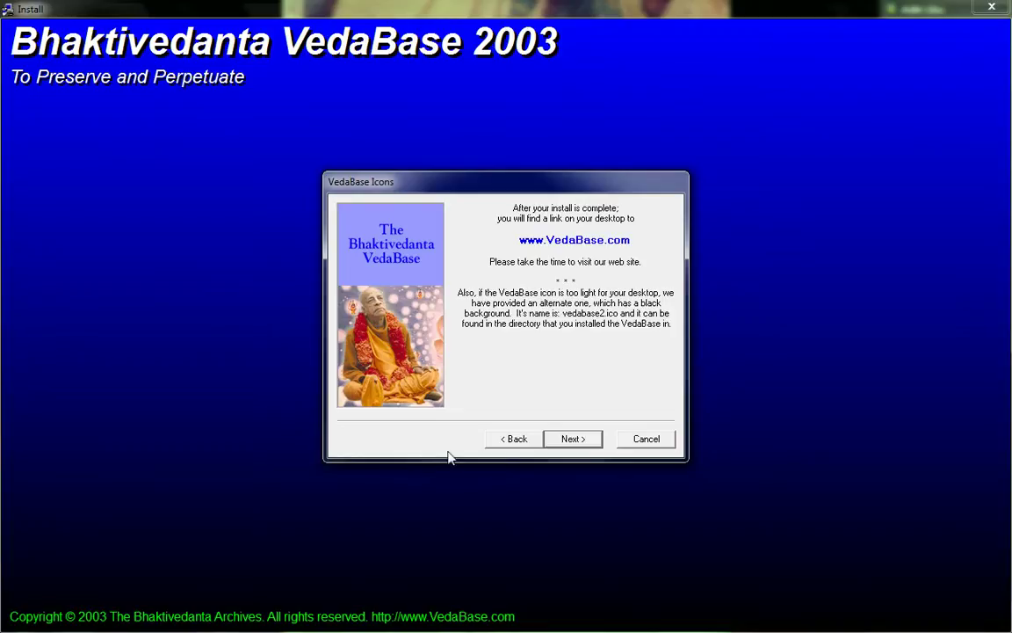
Step: Continue past the VedaBase icons information and abort setup at the WinAmp installation page
left_click(562, 439)
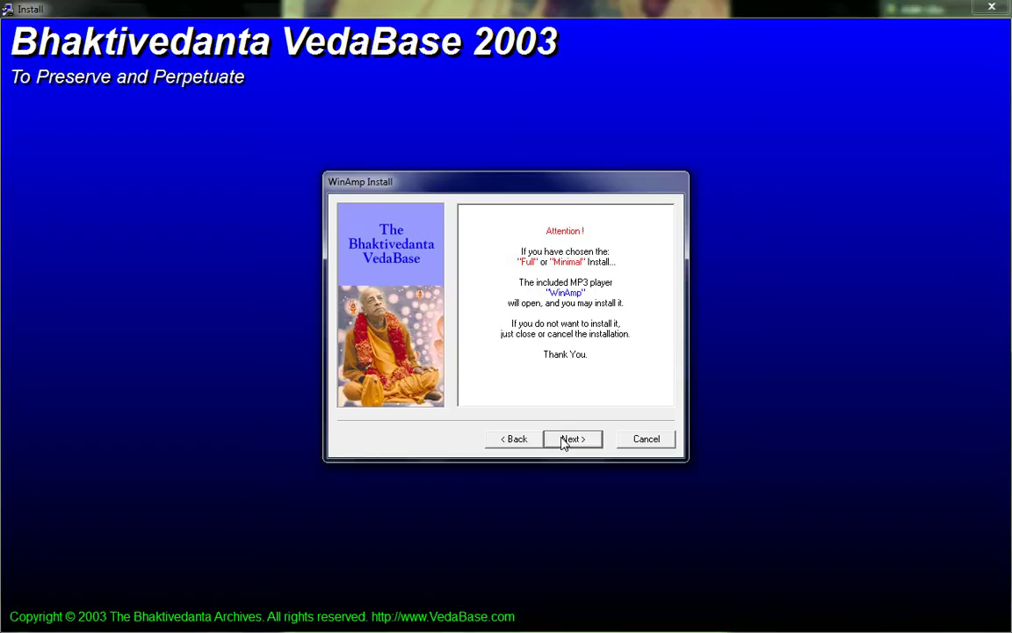
left_click(643, 439)
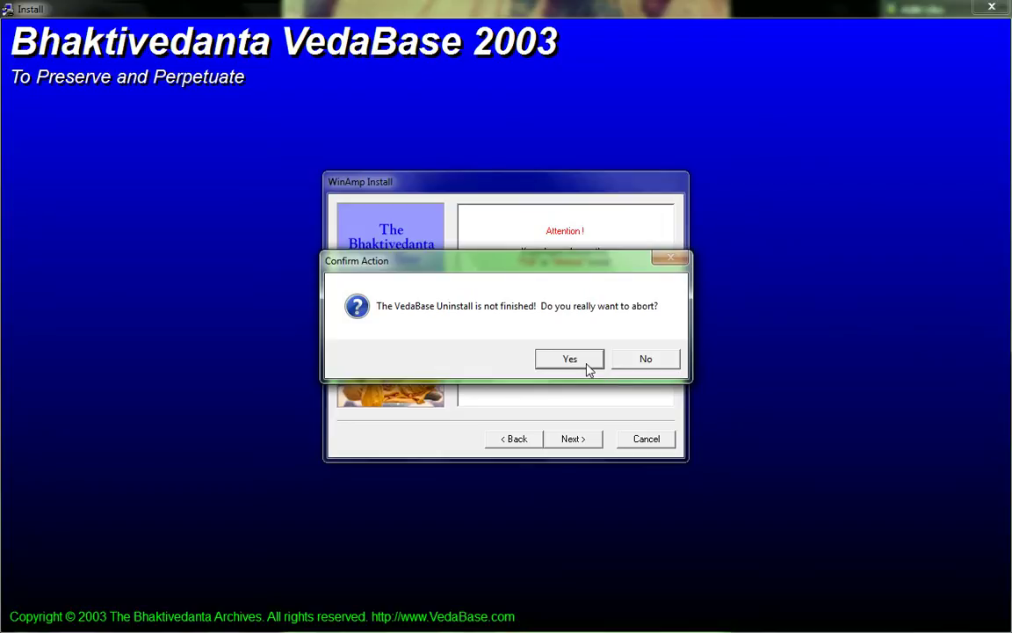
left_click(585, 362)
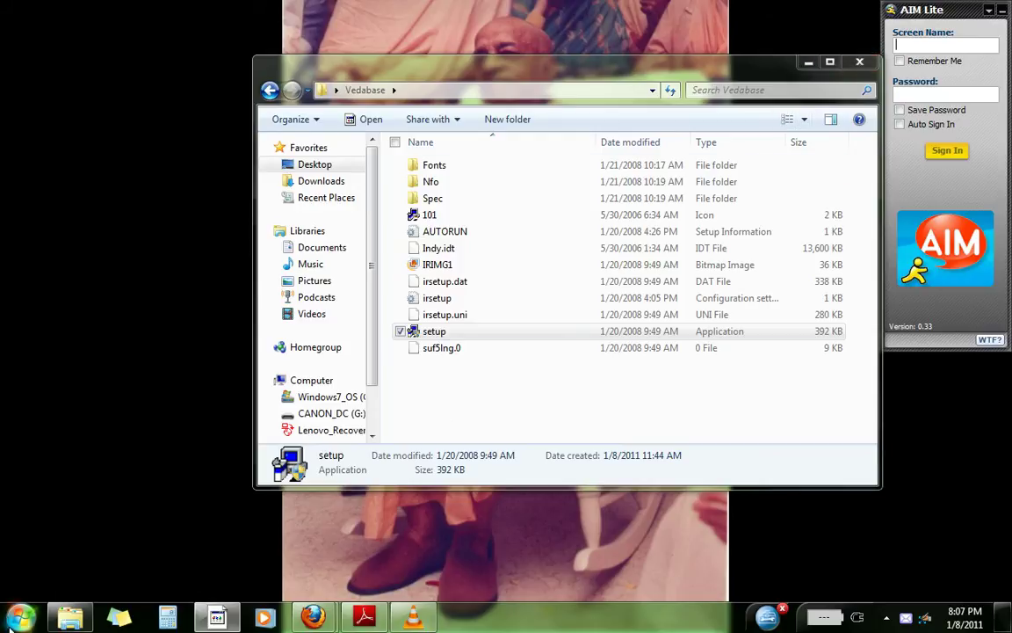
Step: Confirm Windows XP (Service Pack 2) compatibility mode in the properties of the installed Bhaktivedanta VedaBase 2003 program shortcut
left_click(21, 616)
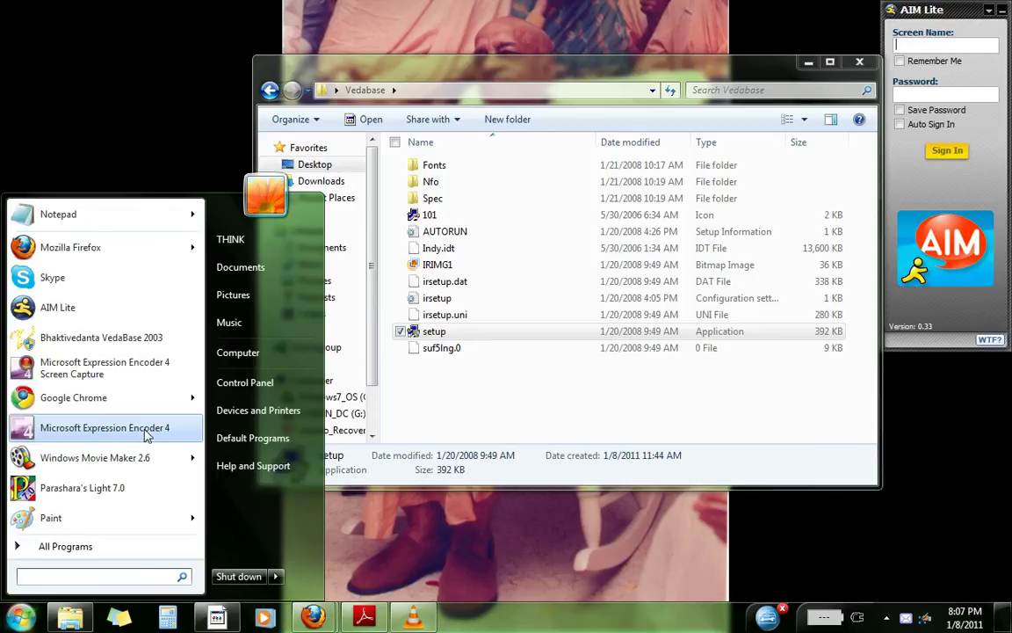
left_click(75, 545)
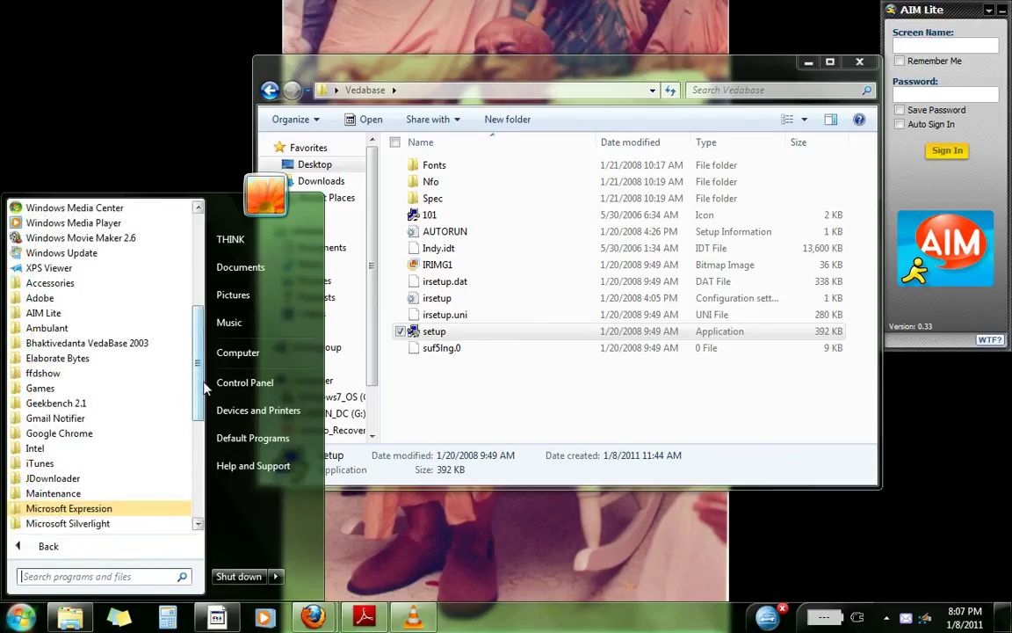
left_click(145, 344)
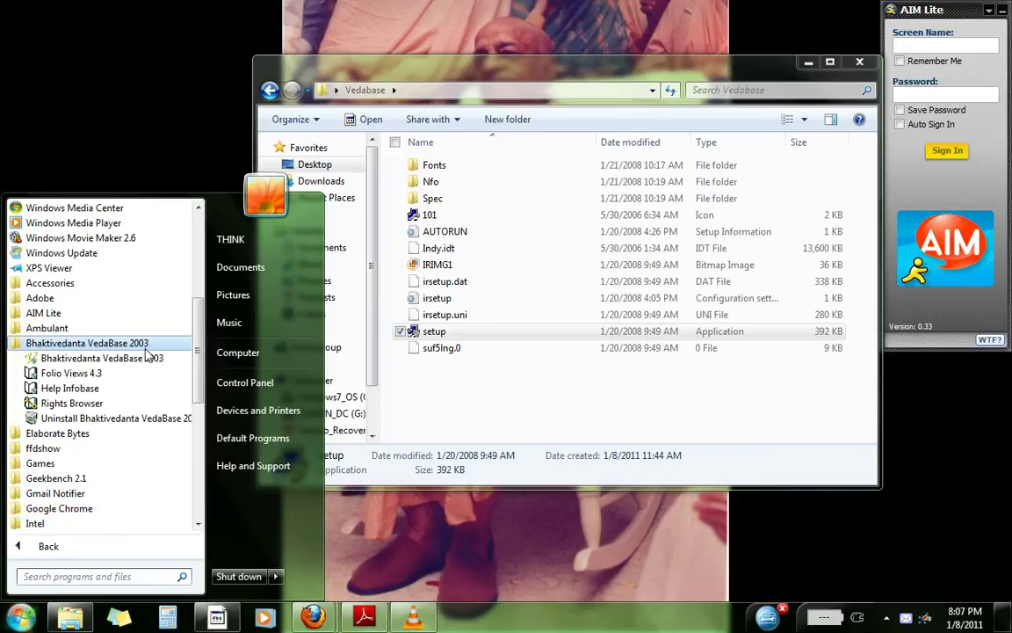
right_click(136, 360)
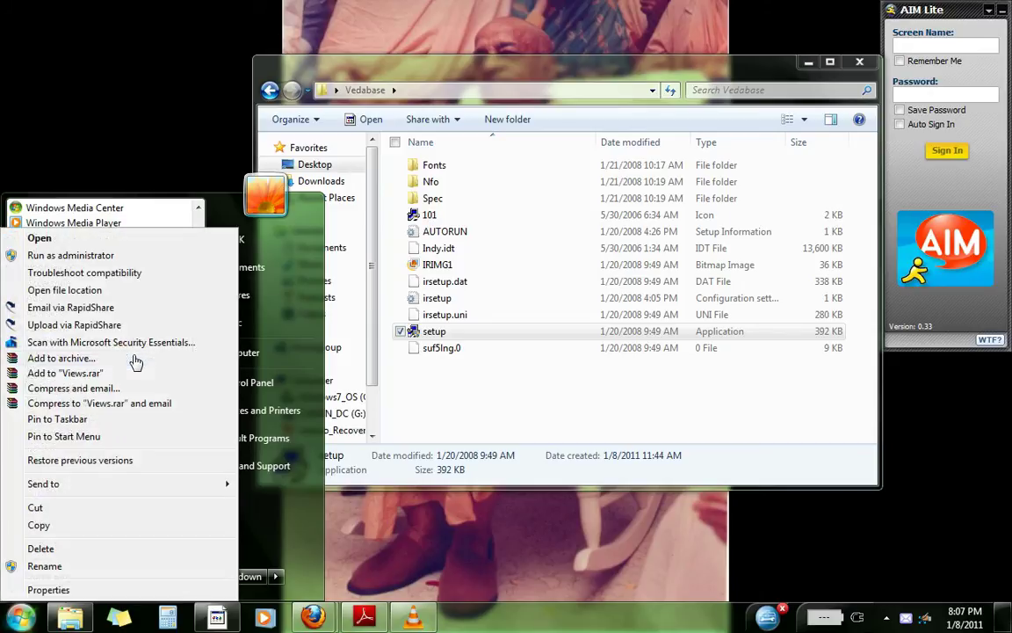
left_click(96, 590)
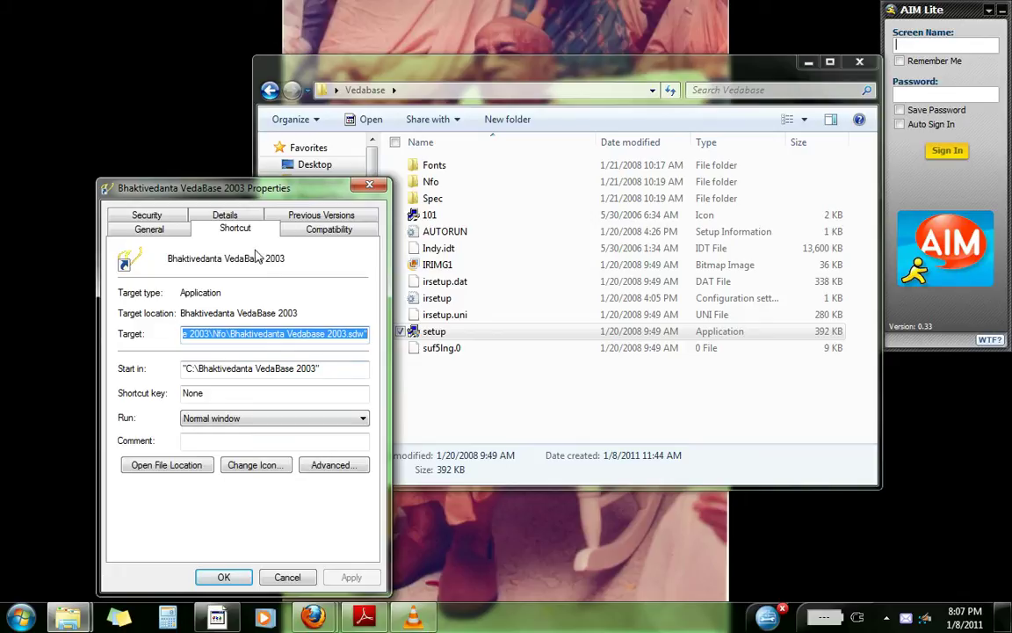
left_click(338, 231)
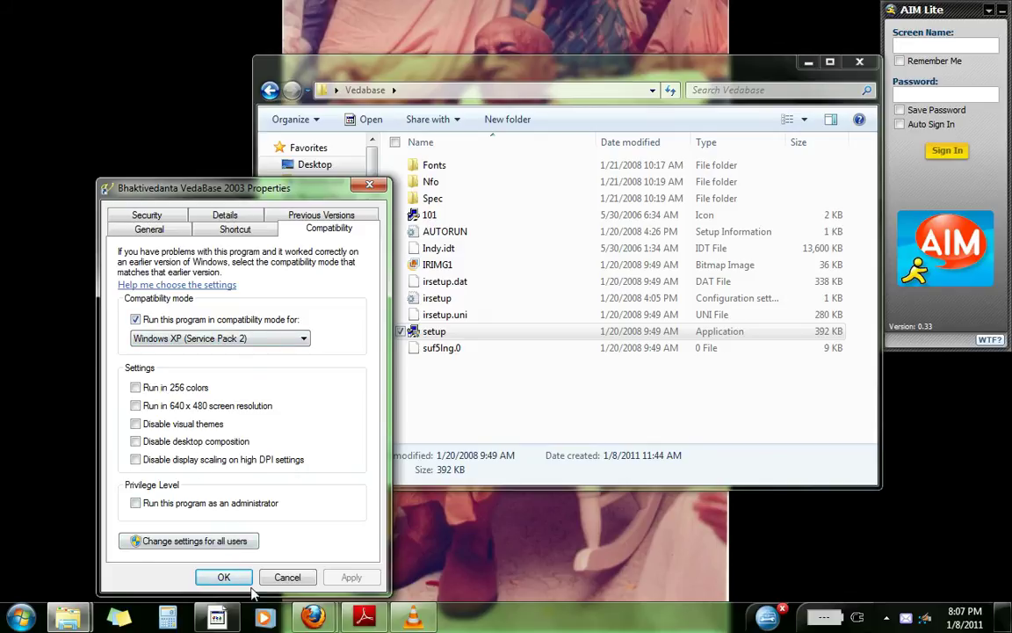
left_click(224, 576)
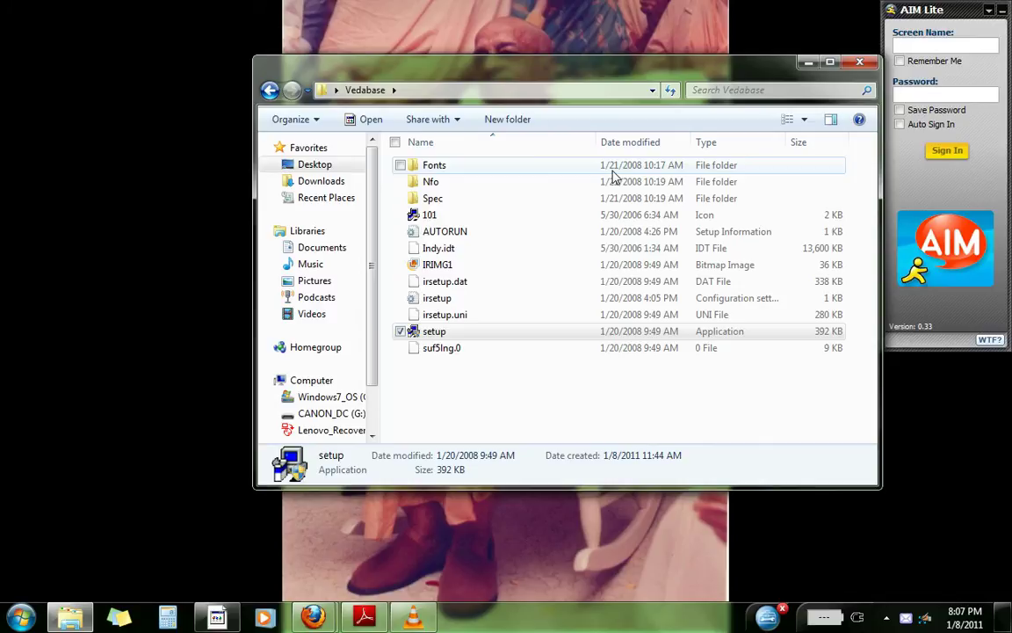
Step: Select all the font files in the Vedabase Fonts folder and open the Windows Fonts folder from Control Panel's large icons view
double_click(612, 173)
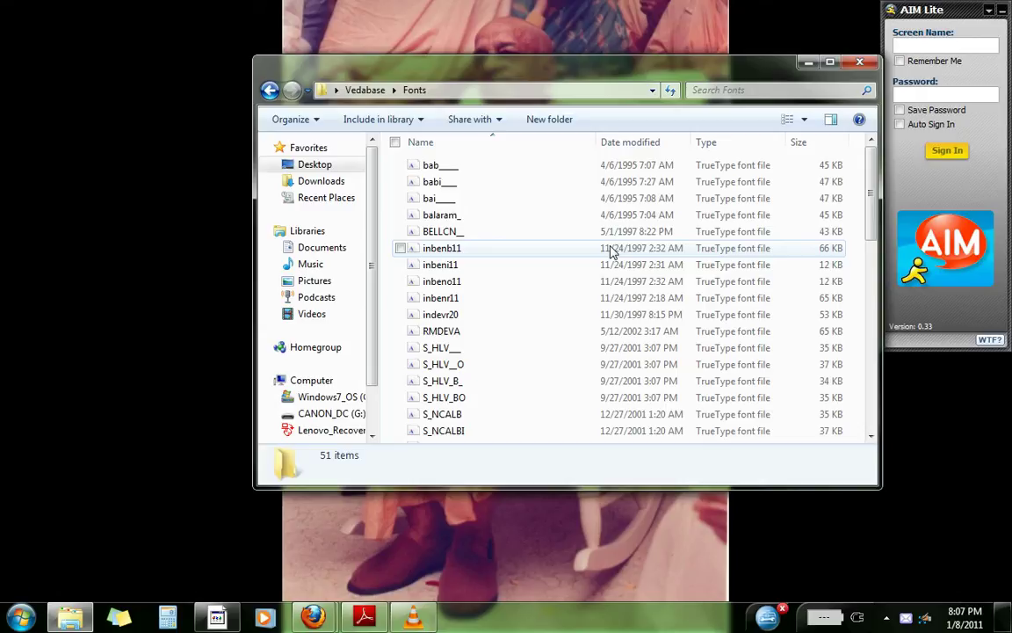
key("ctrl+a")
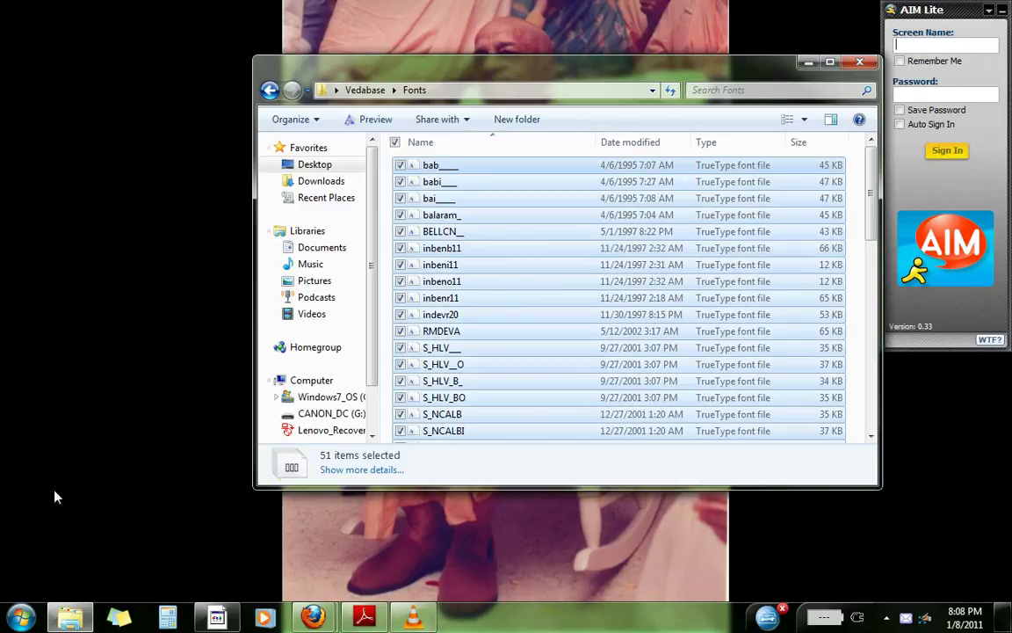
left_click(19, 618)
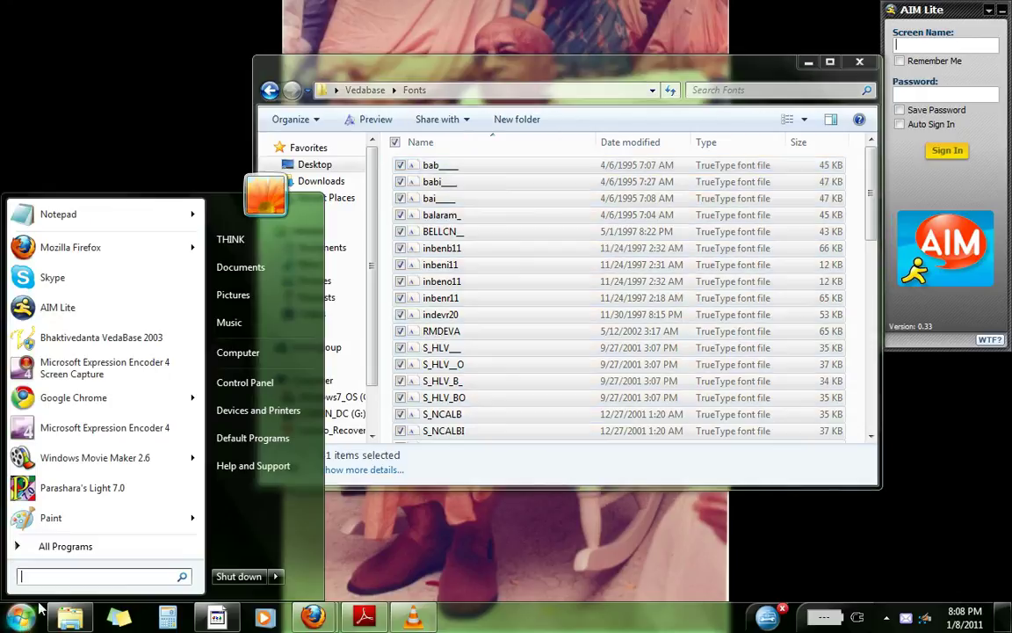
left_click(254, 382)
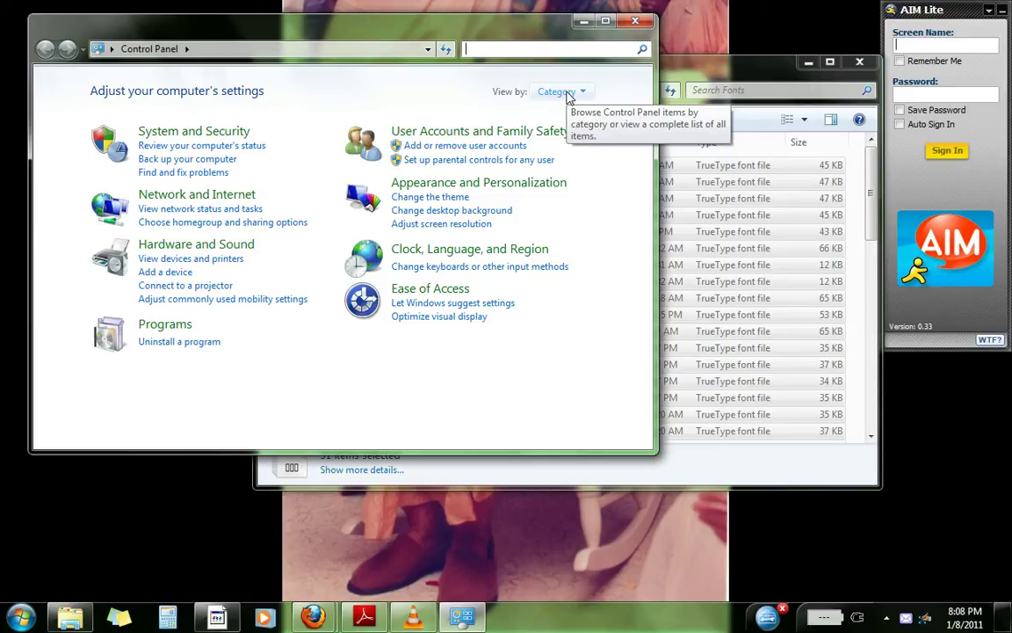
left_click(563, 93)
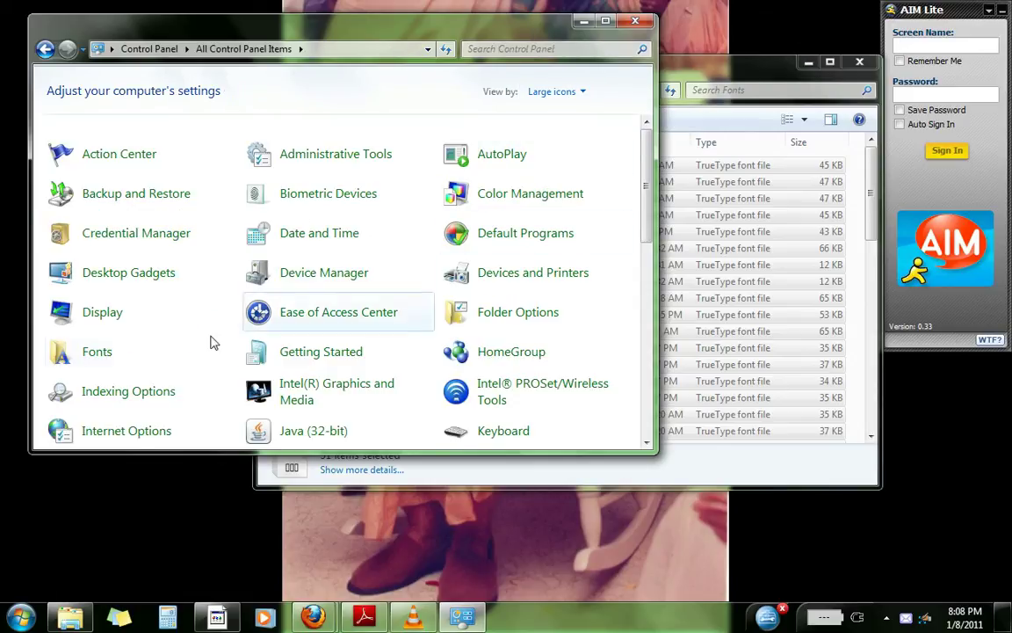
left_click(120, 352)
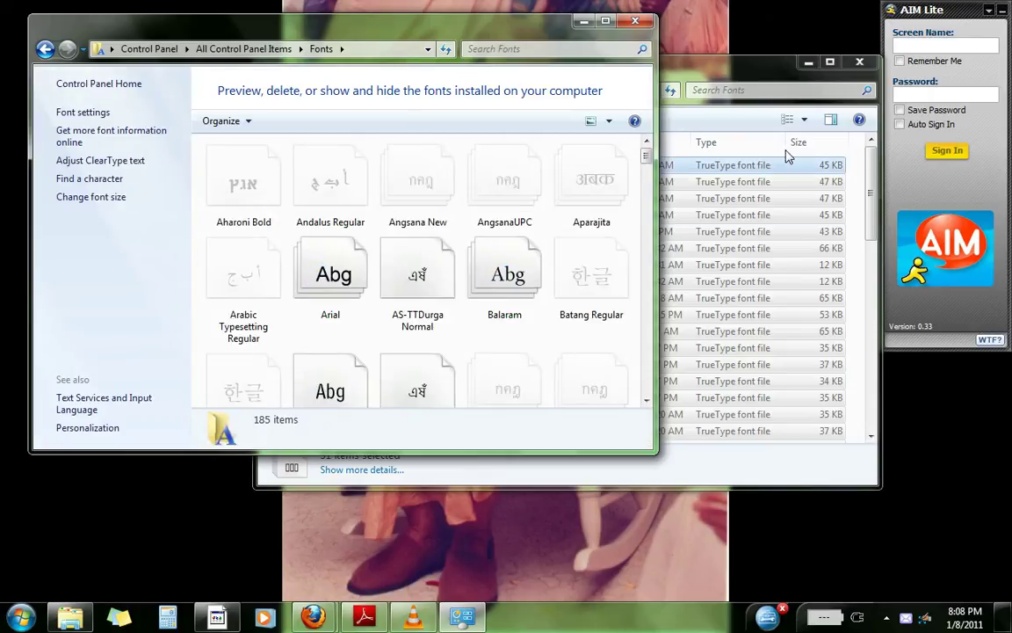
Step: Install the selected Vedabase fonts into the Windows Fonts folder, declining to replace already installed ones such as Balaram Bold, and close the folder windows
left_click_drag(773, 78, 857, 144)
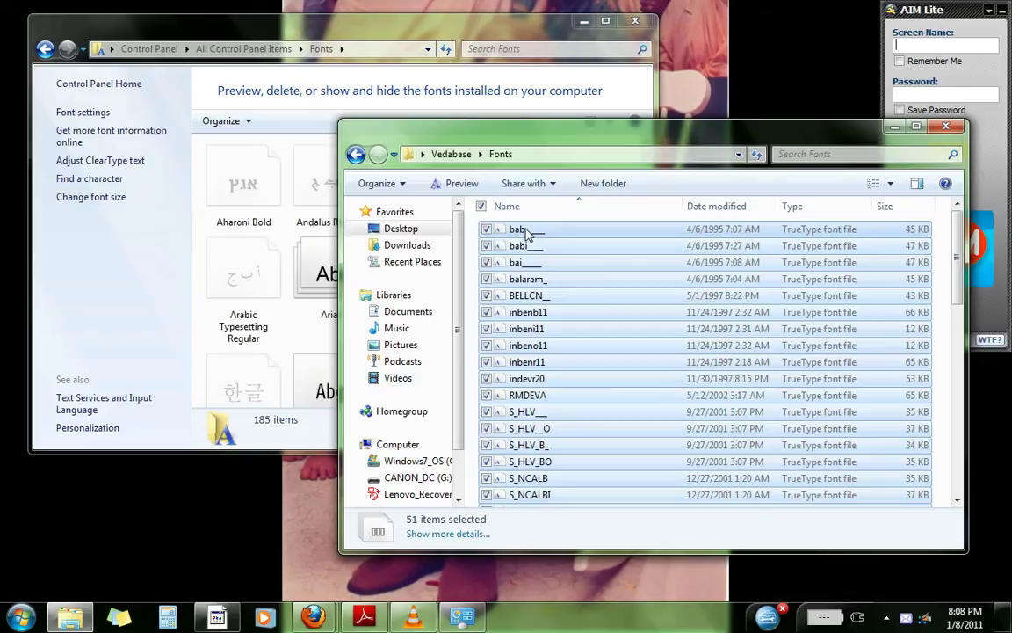
left_click_drag(527, 233, 290, 302)
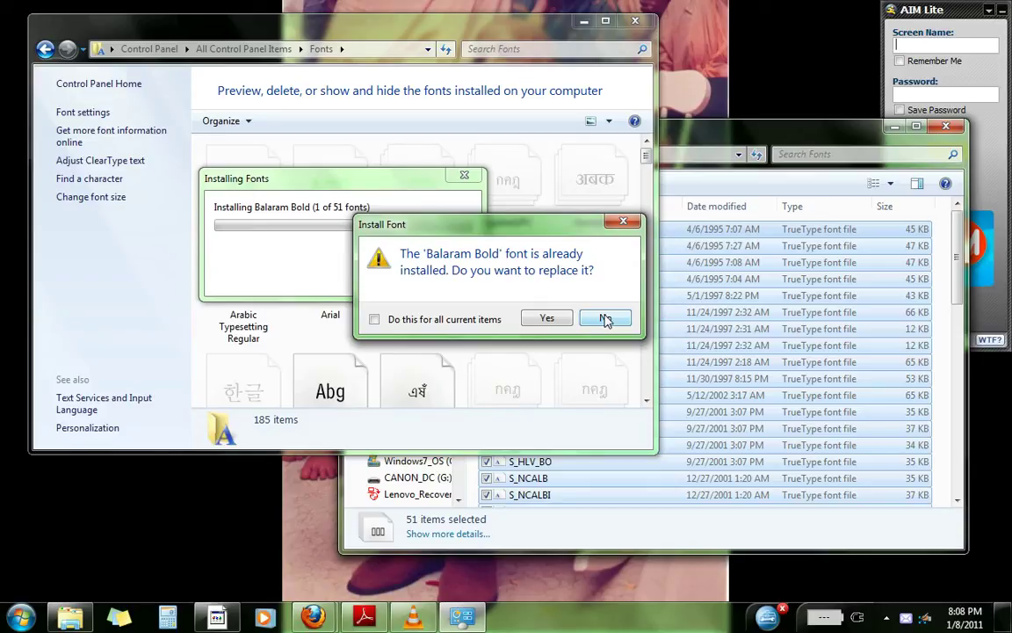
left_click(606, 319)
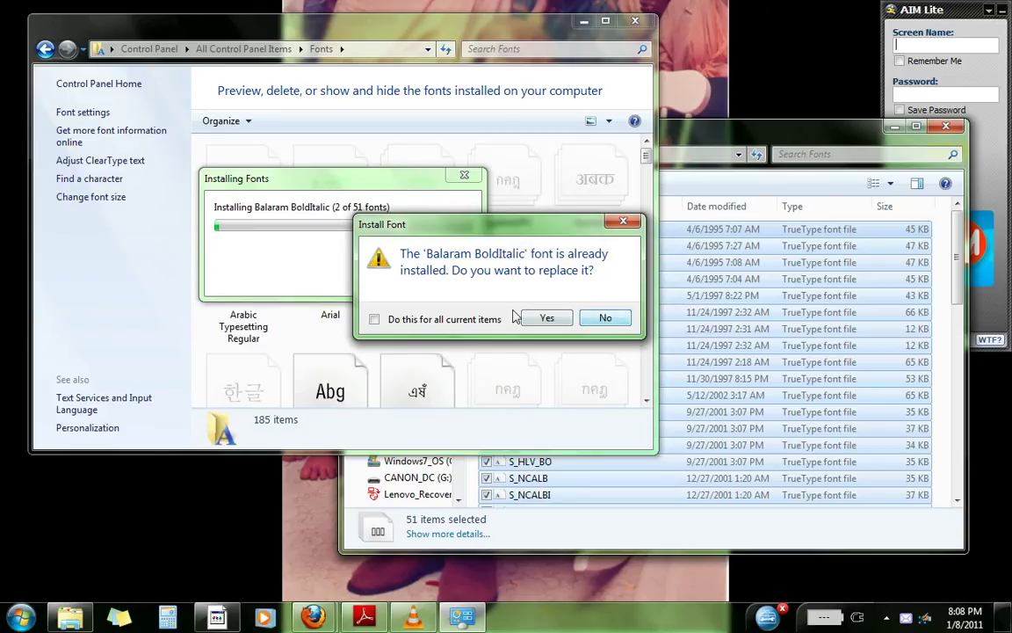
left_click(605, 318)
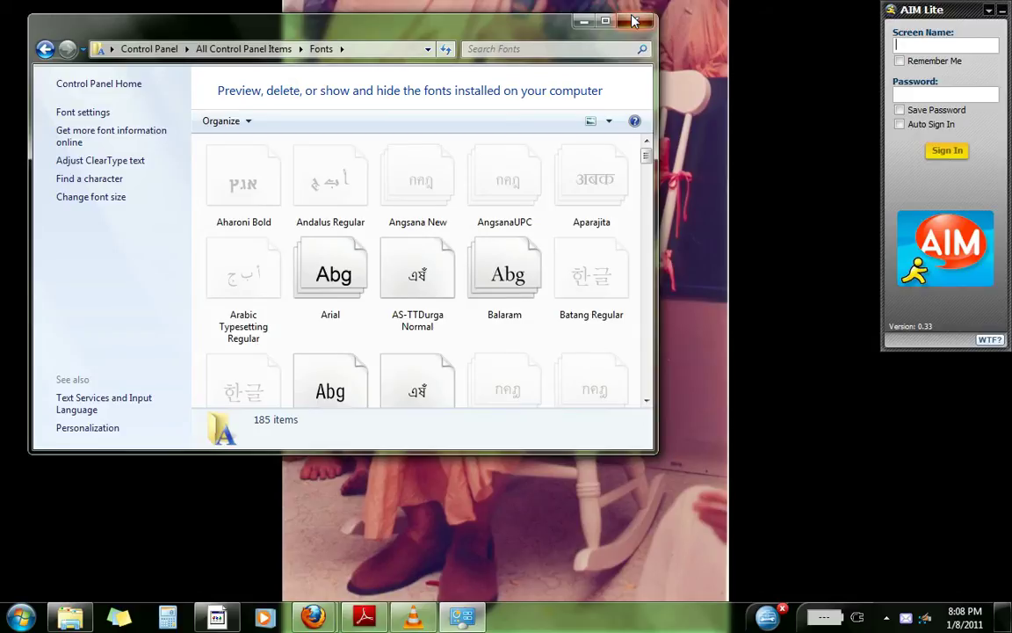
left_click(634, 21)
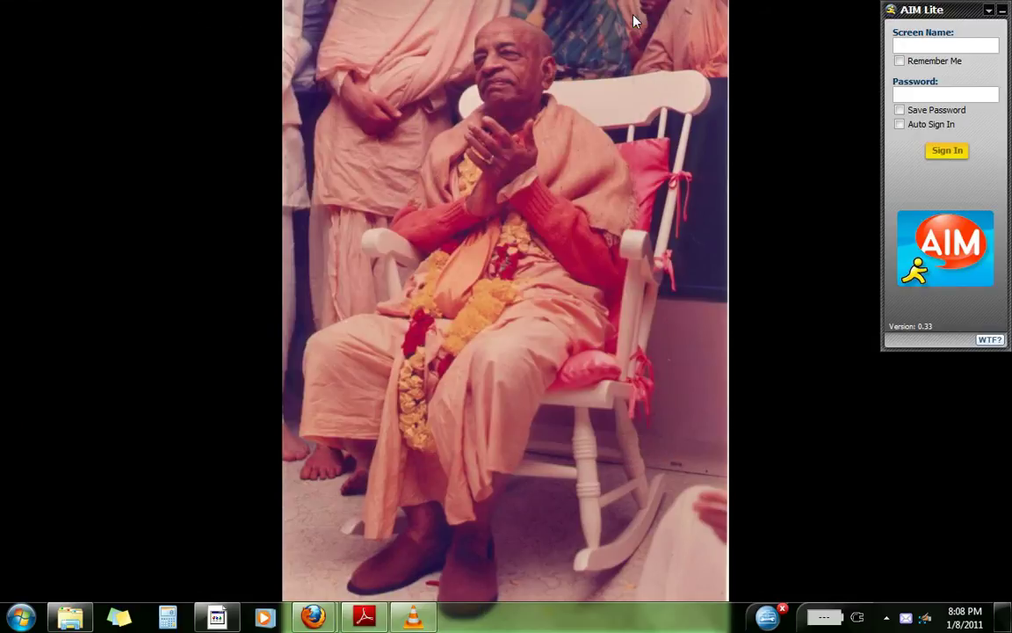
Step: Launch Bhaktivedanta VedaBase 2003, allowing Views.exe to make changes, and widen the contents pane until the full book titles fit
left_click(21, 615)
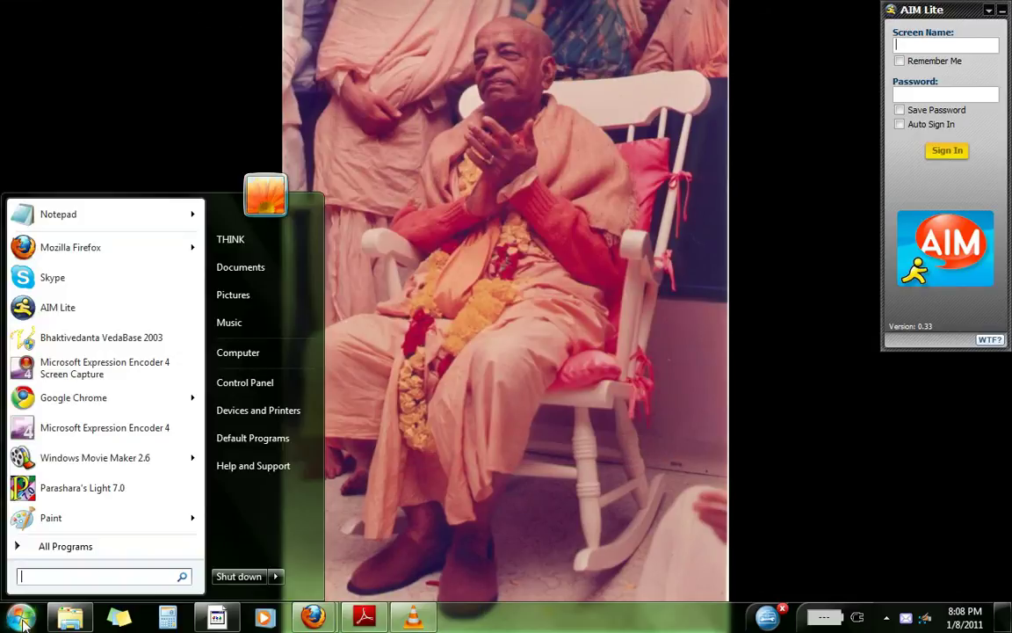
left_click(111, 343)
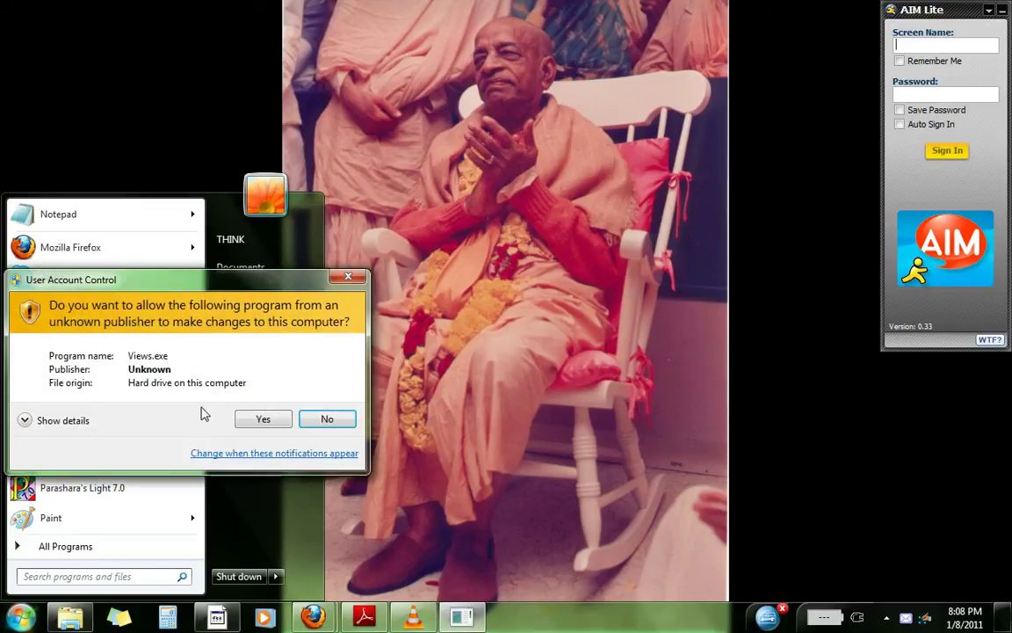
left_click(260, 419)
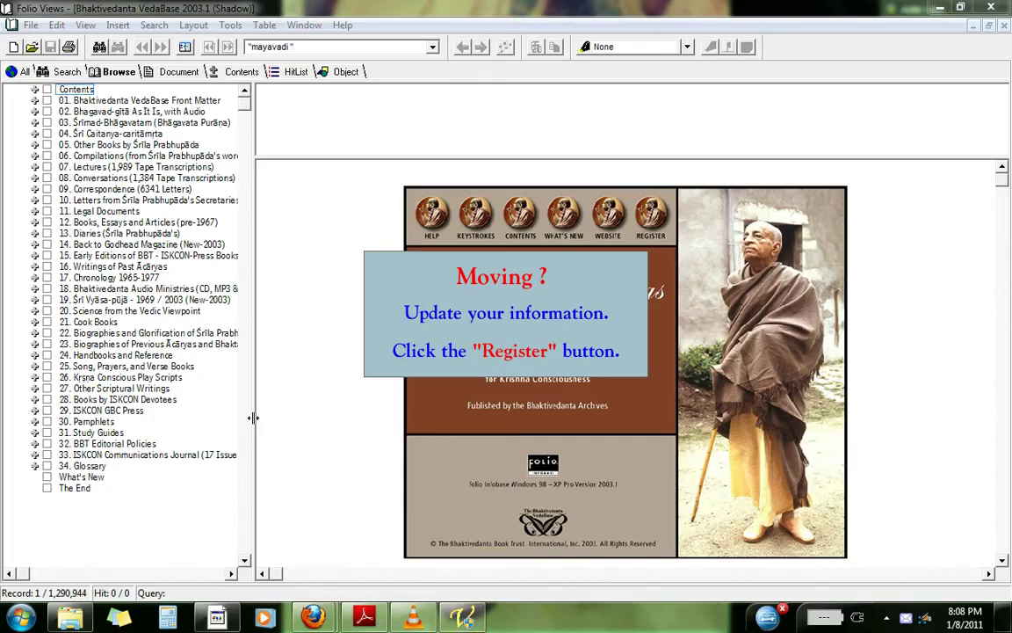
left_click_drag(253, 417, 355, 407)
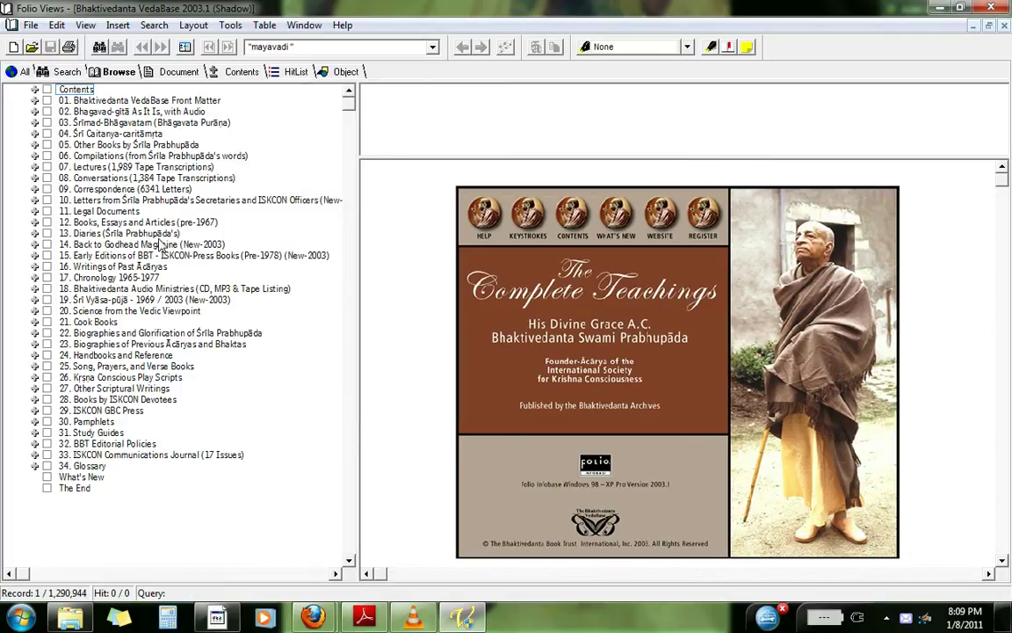
Step: Look up the record hits for "krsna" and "radha" in a String Search, clearing each word after checking it
left_click(119, 25)
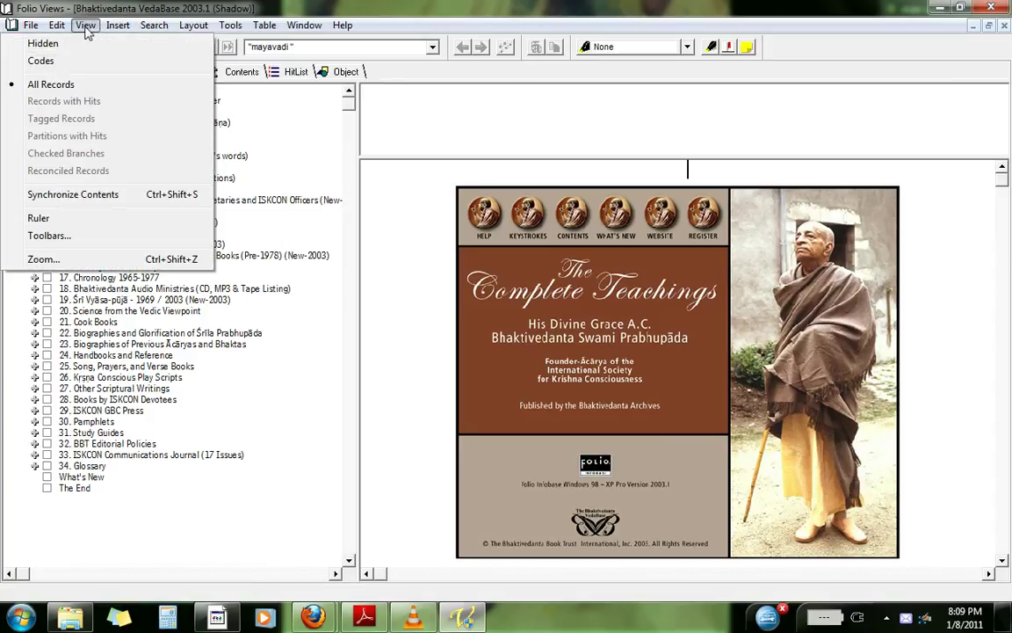
mouse_move(62, 29)
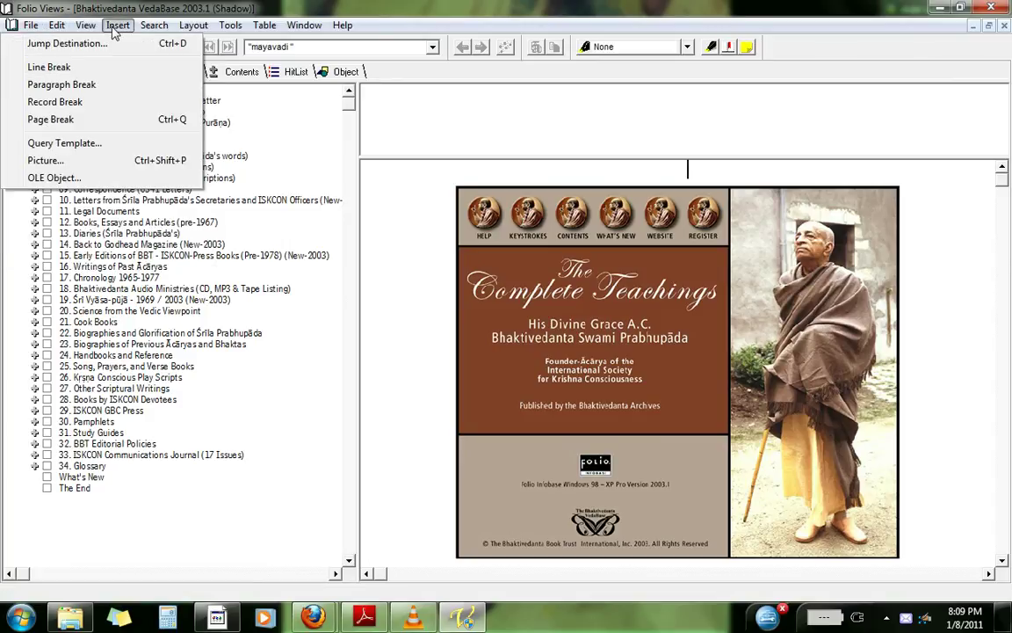
mouse_move(152, 28)
left_click(123, 254)
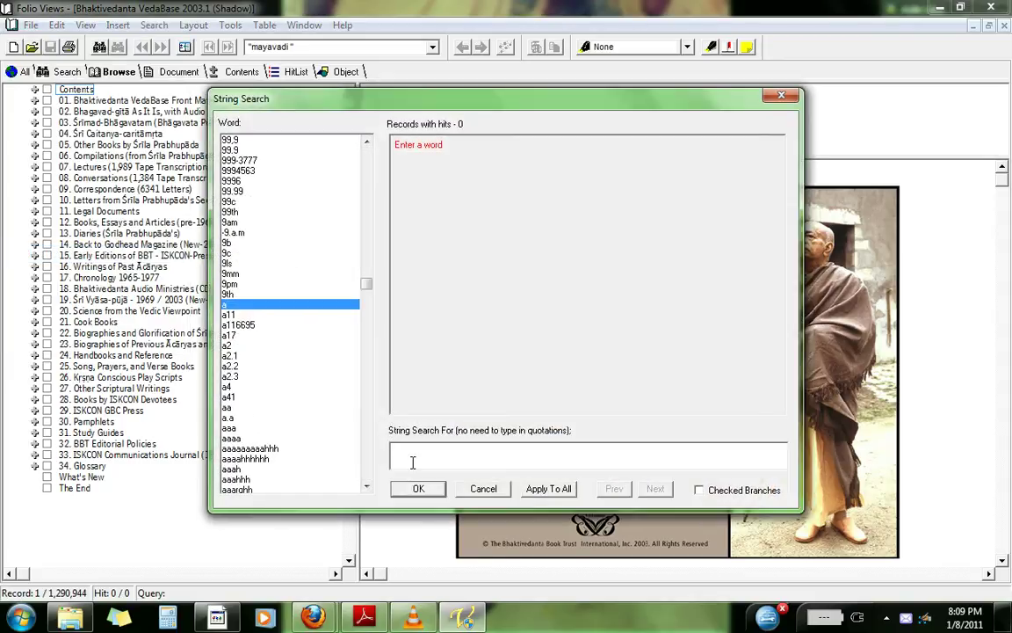
type("krsna")
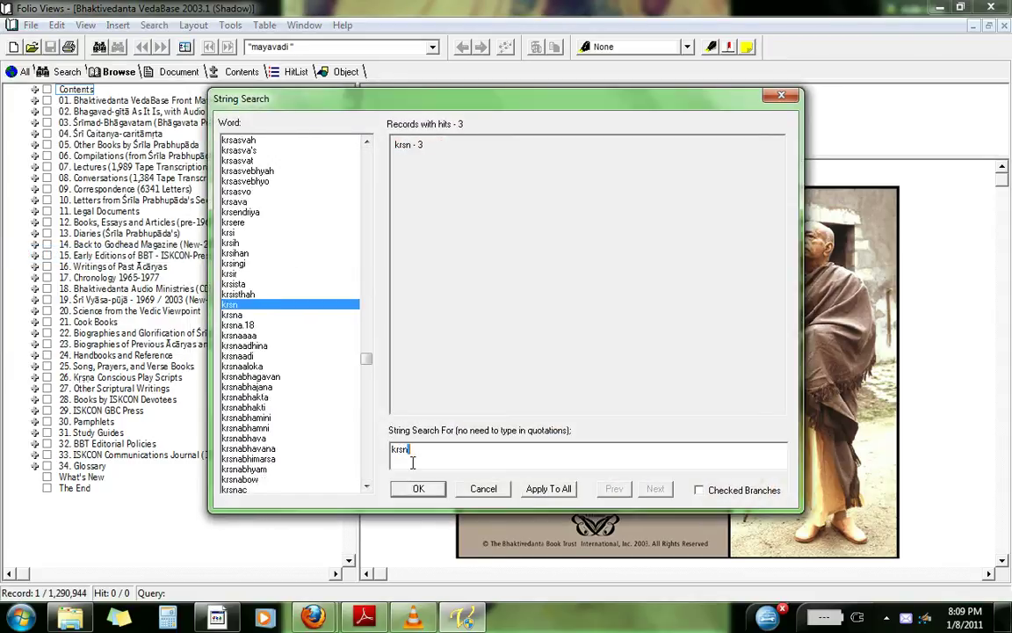
key("BackSpace")
key("BackSpace")
key("BackSpace")
key("BackSpace")
key("BackSpace")
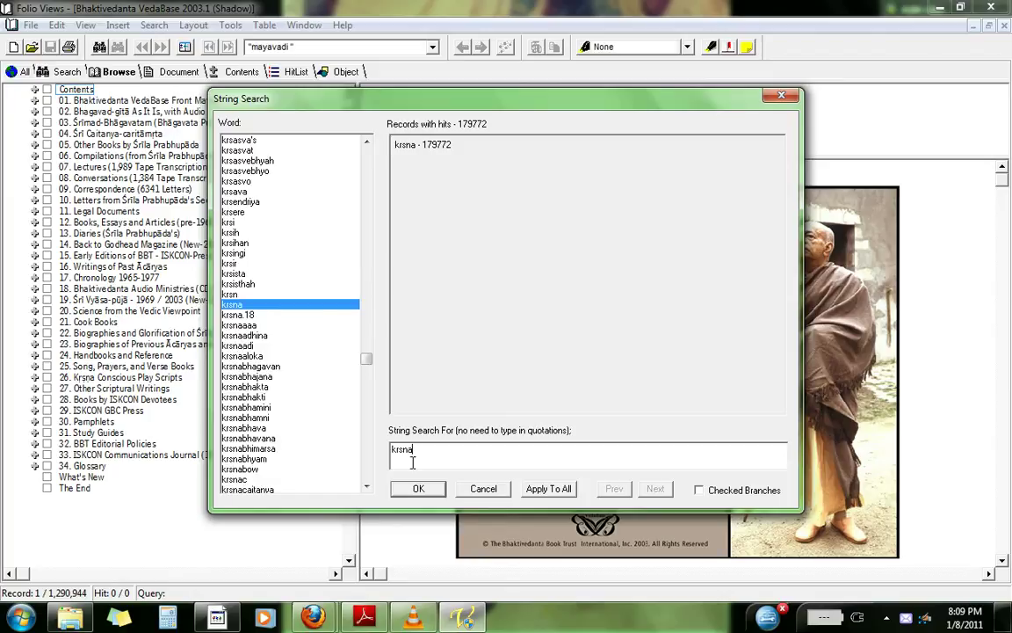
type("radha")
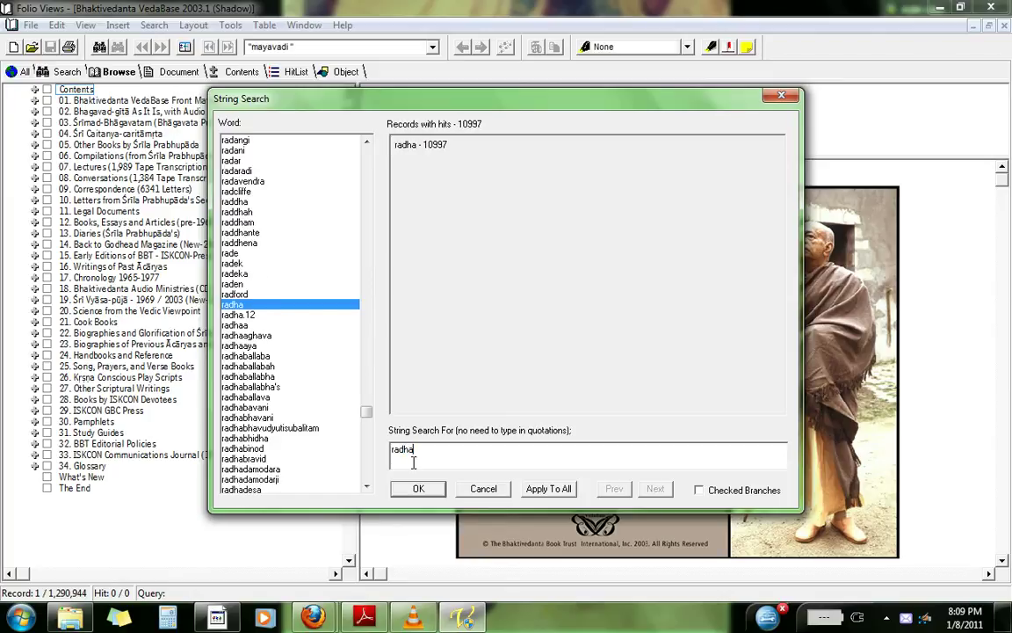
key("BackSpace")
key("BackSpace")
key("BackSpace")
key("BackSpace")
key("BackSpace")
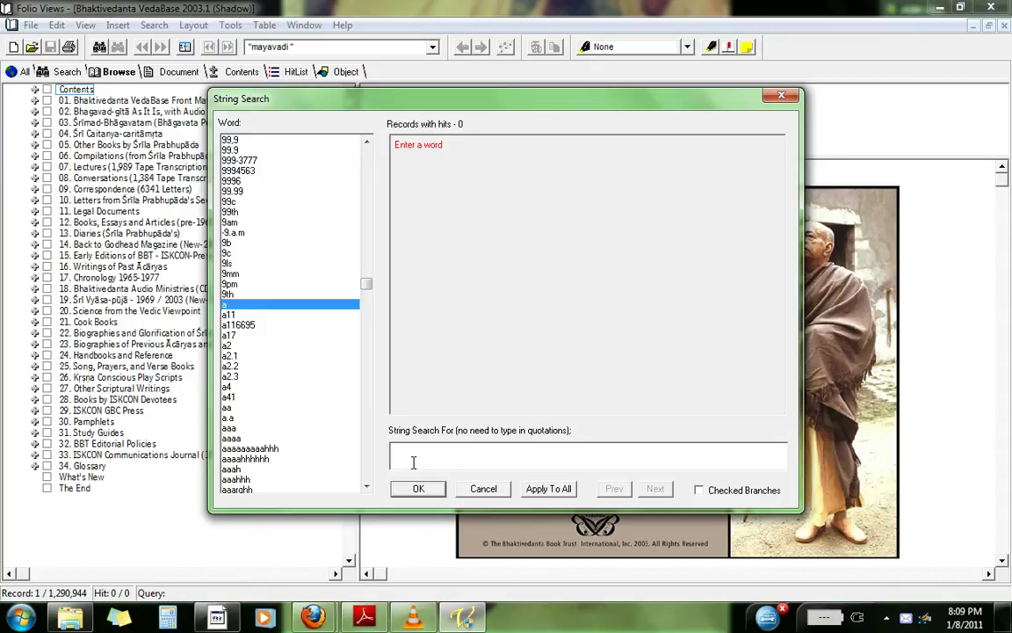
Step: Run the String Search for "rascals" across the whole VedaBase
type("ra")
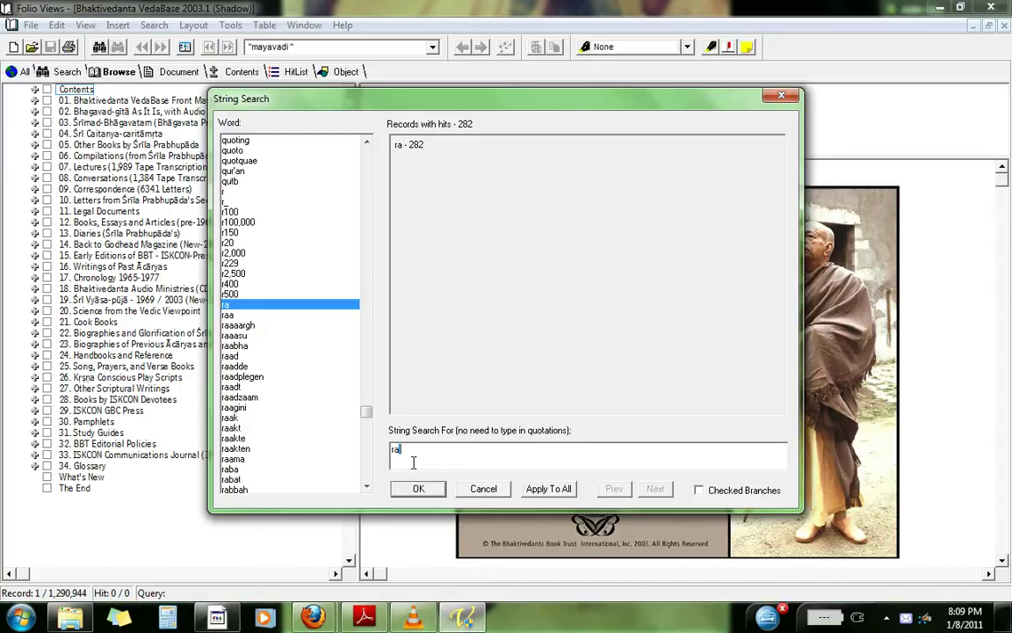
type("scals")
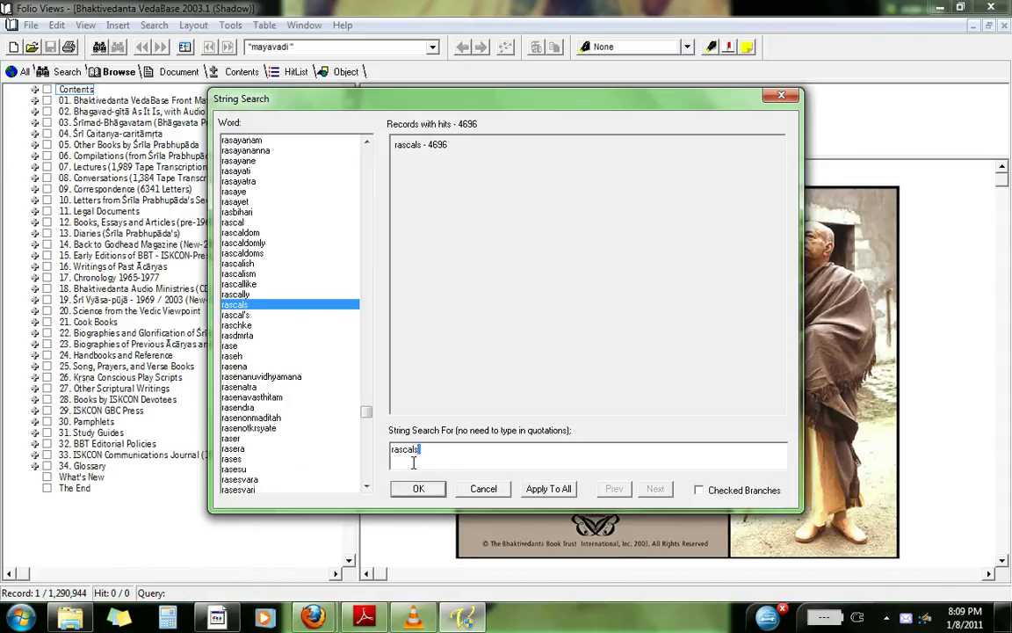
key("Return")
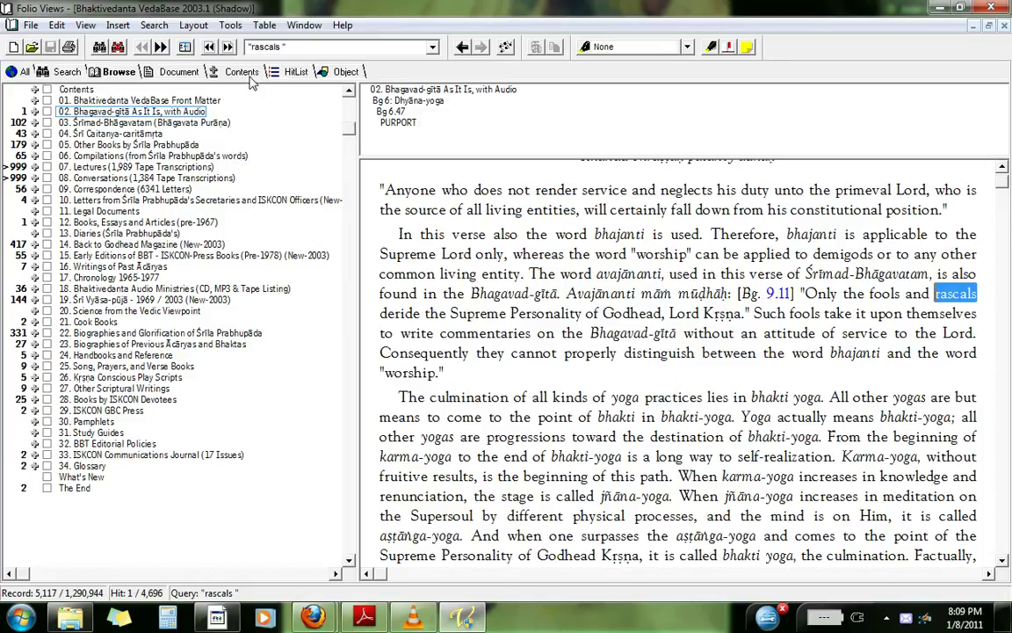
Step: Display the "rascals" results as a hit list and look through the Śrīmad-Bhāgavatam hits in Cantos 3 and 4
left_click(280, 71)
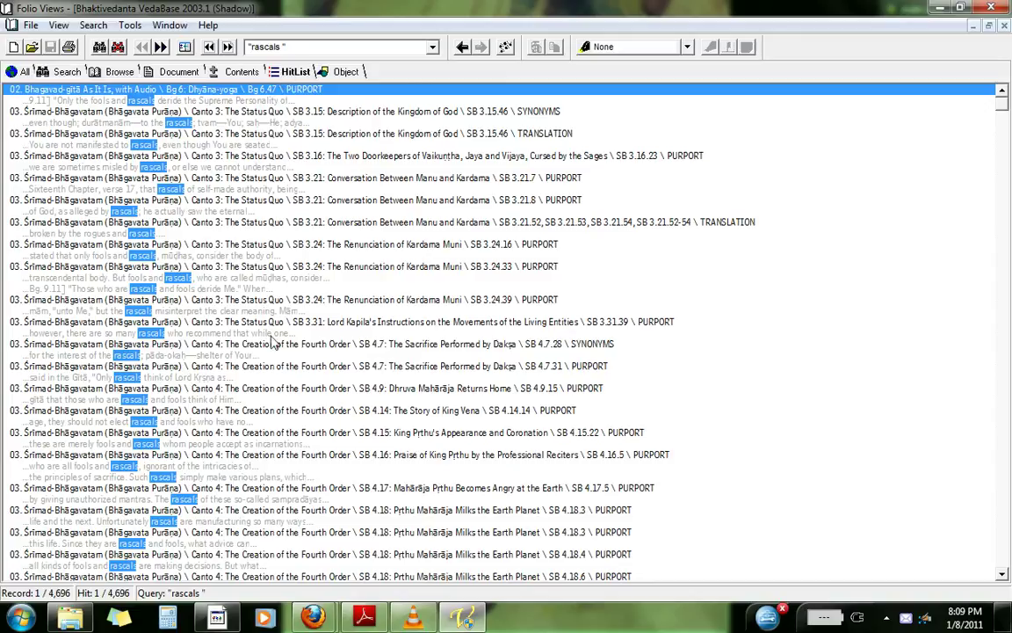
left_click(191, 290)
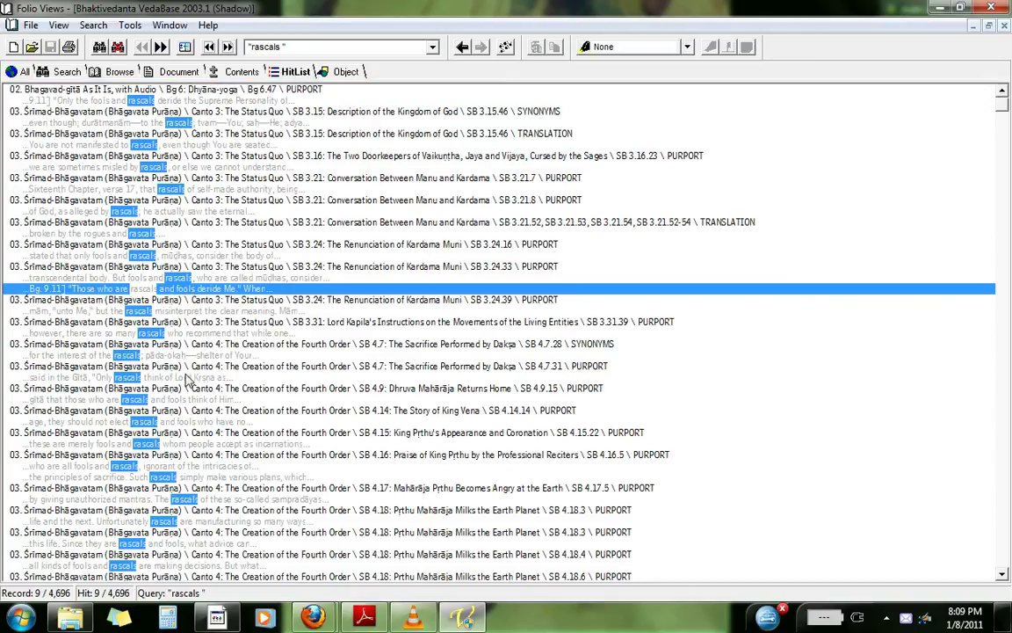
left_click(186, 377)
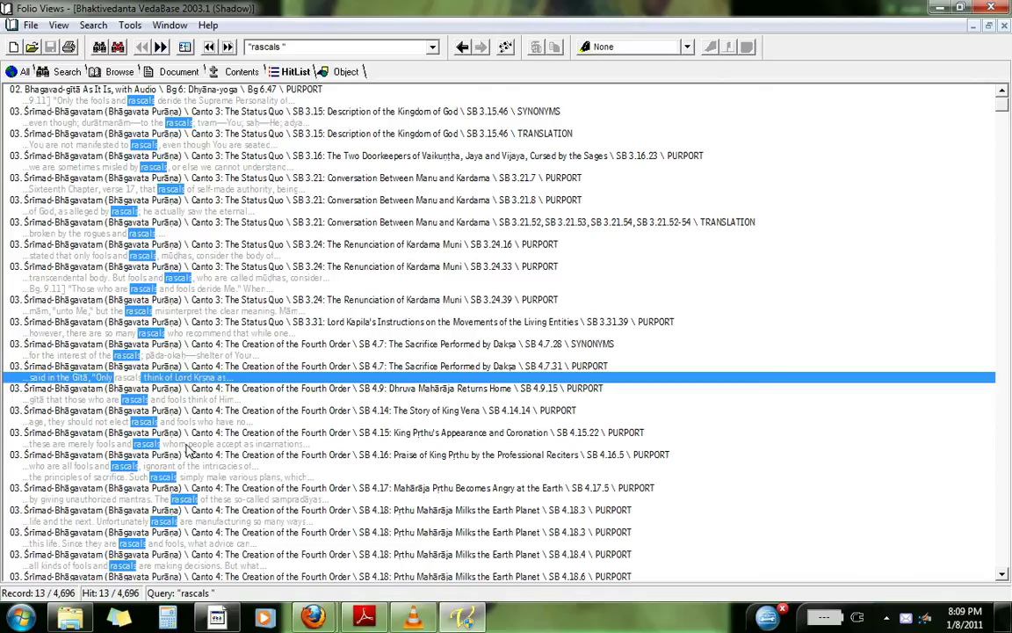
left_click(172, 402)
left_click(176, 428)
left_click(193, 477)
left_click(180, 498)
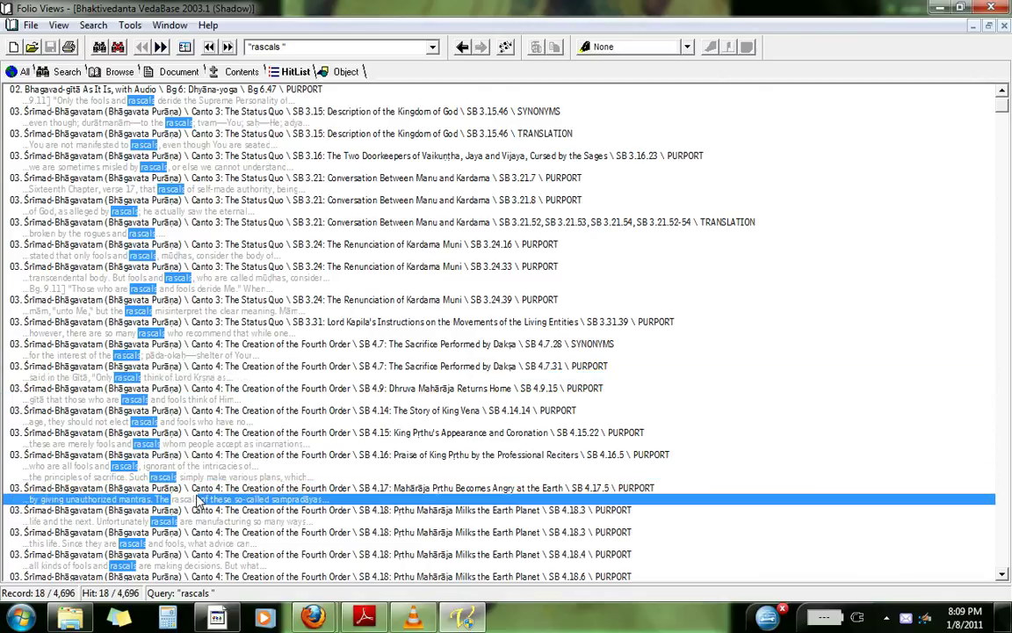
Step: Run a Purports Only search for "arjuna said", without including verse number headings
left_click(58, 24)
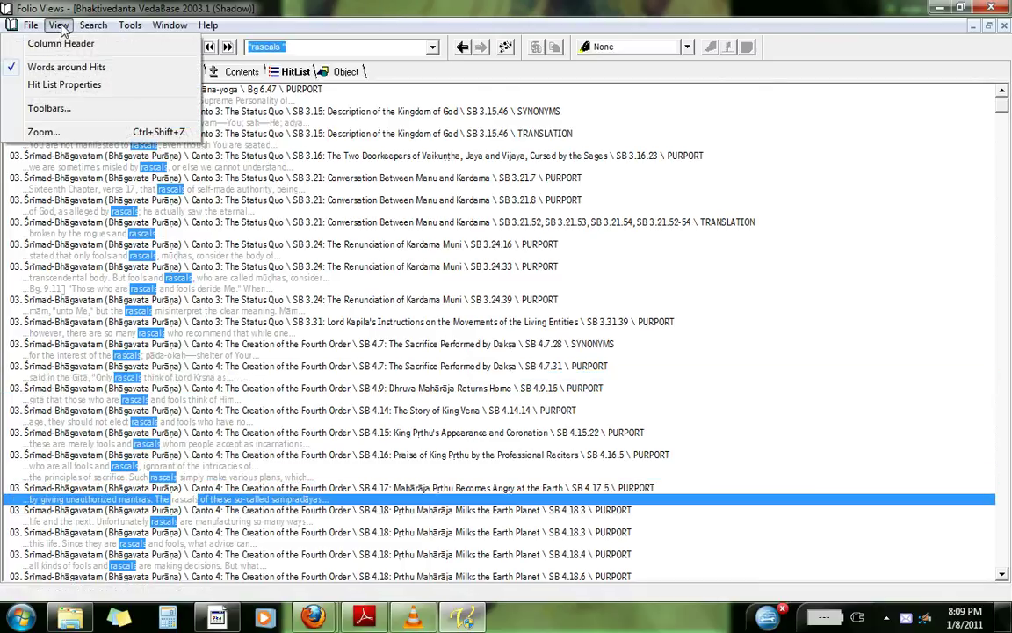
mouse_move(92, 26)
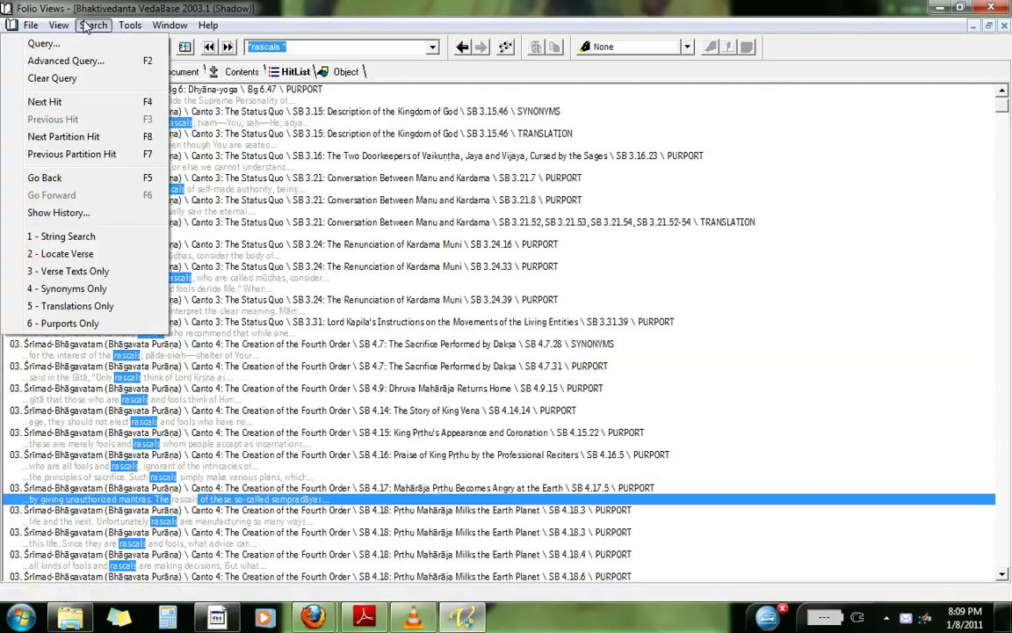
left_click(63, 323)
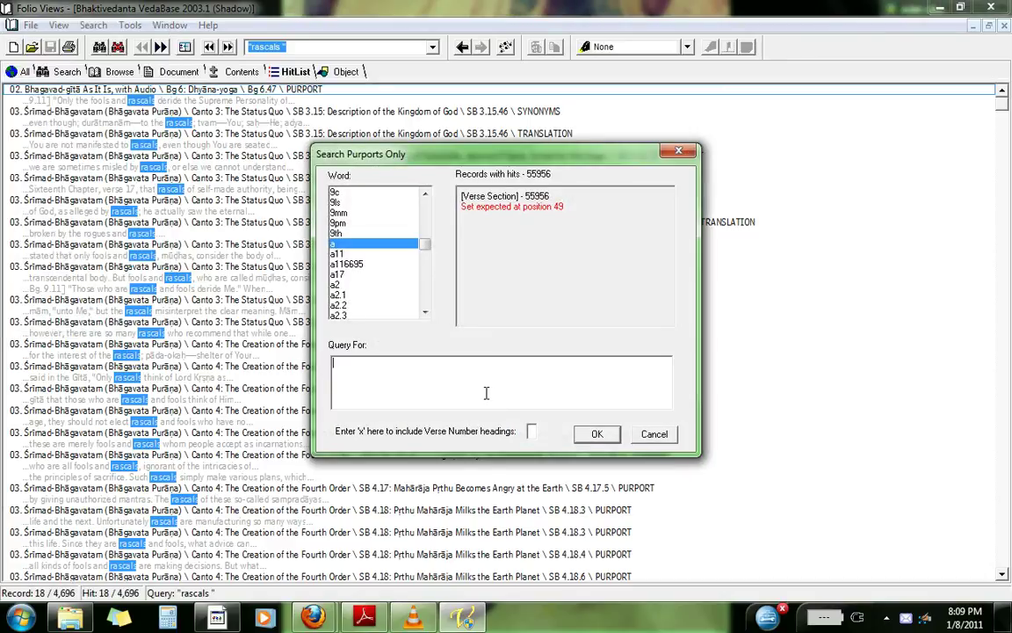
type("a")
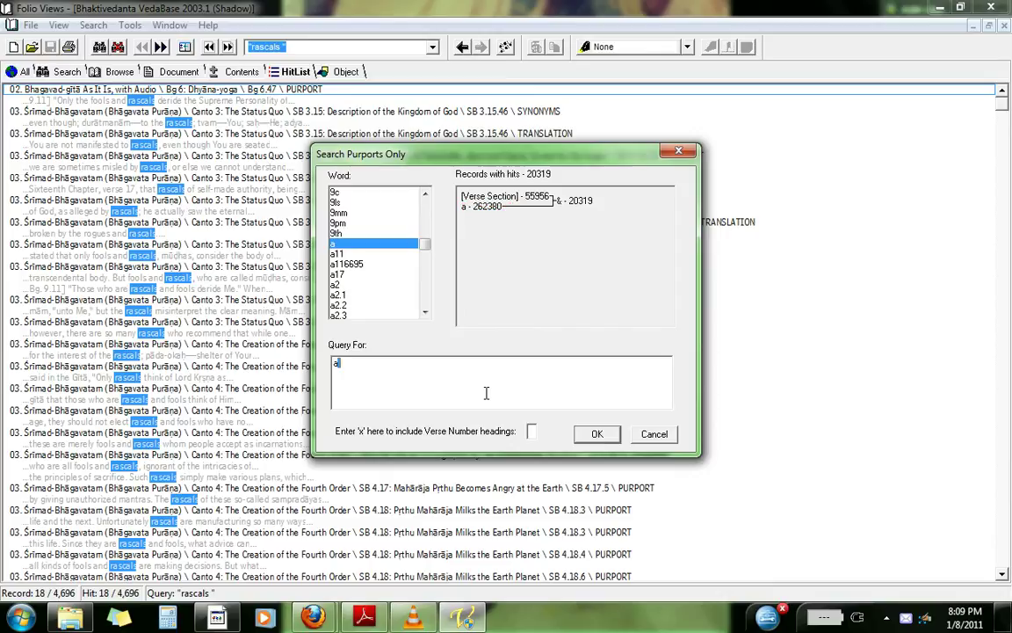
type("rjuna said")
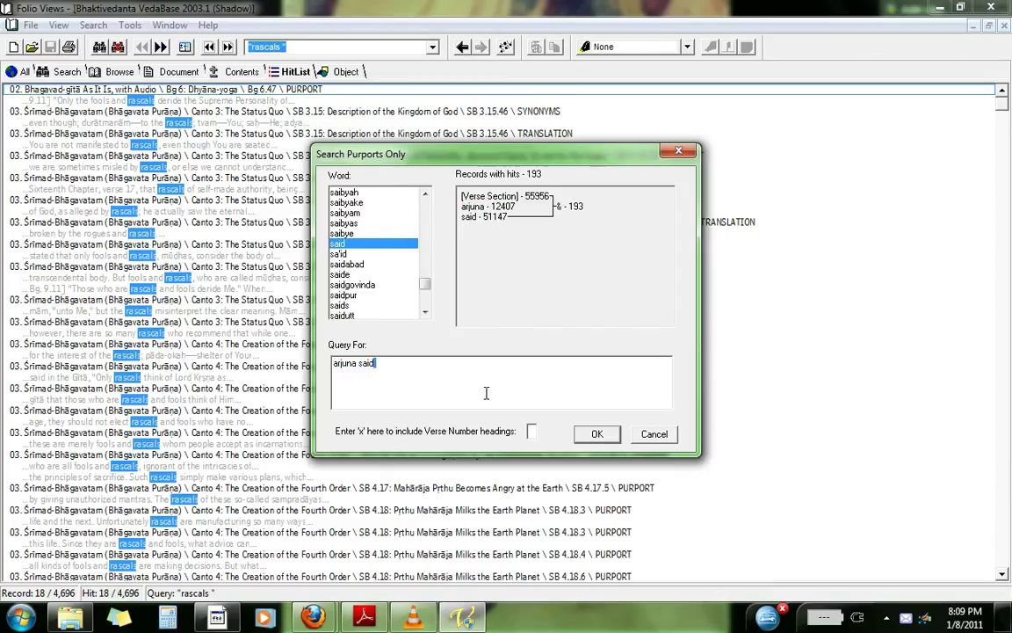
key("Return")
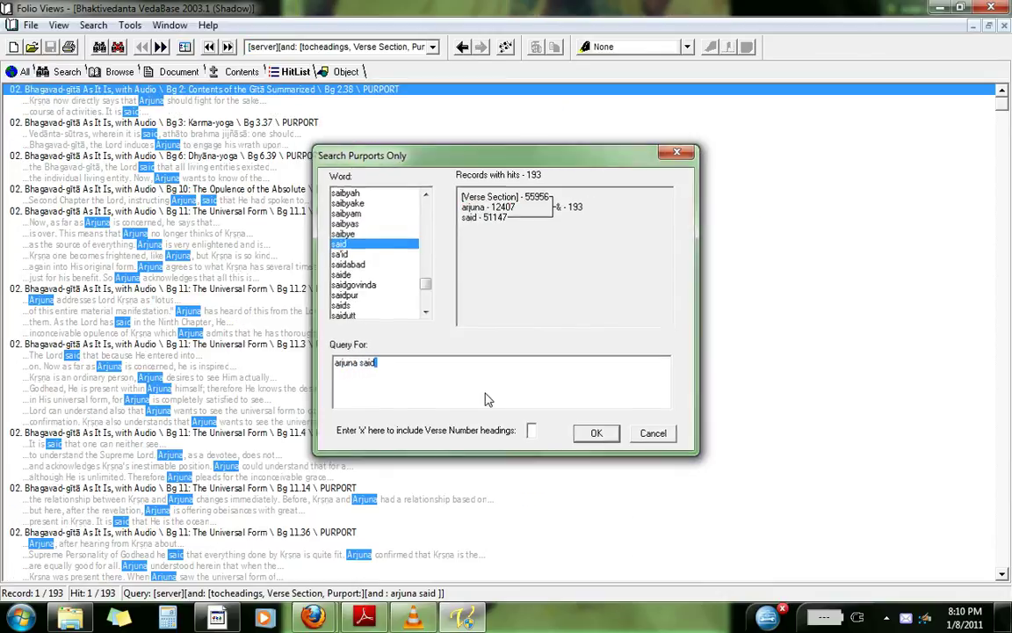
Step: Look through the first "arjuna said" hit in the browse view and open the Bg 11.2 purport from the hit list
left_click(111, 75)
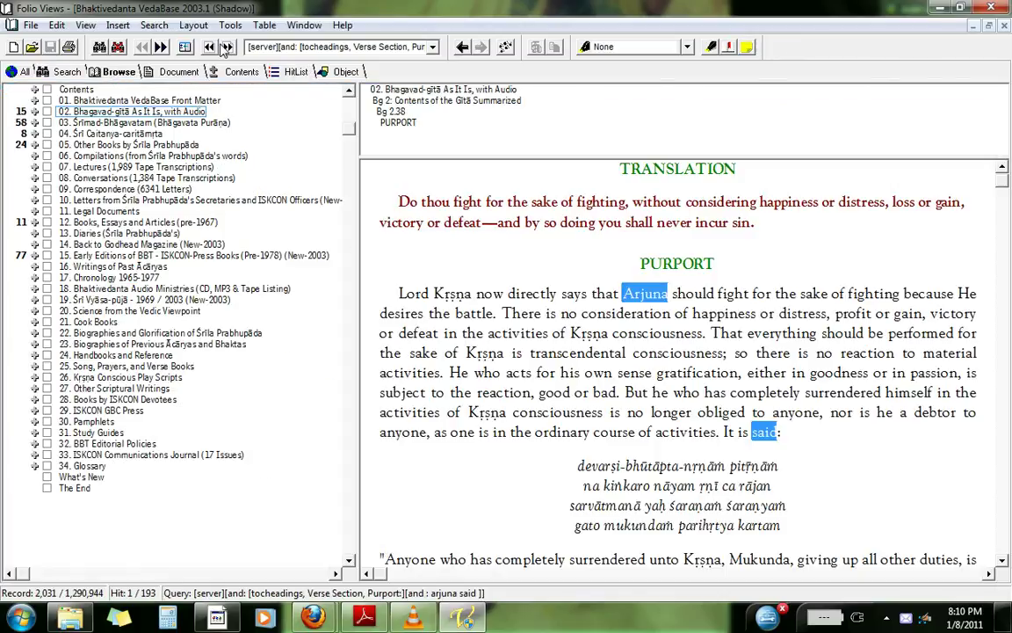
left_click(162, 48)
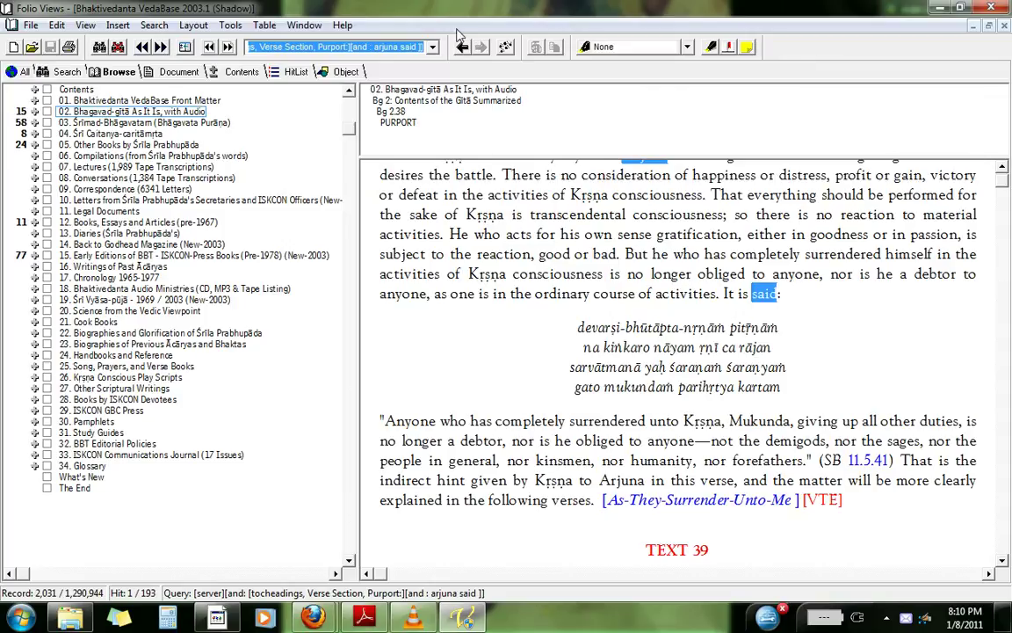
left_click(296, 72)
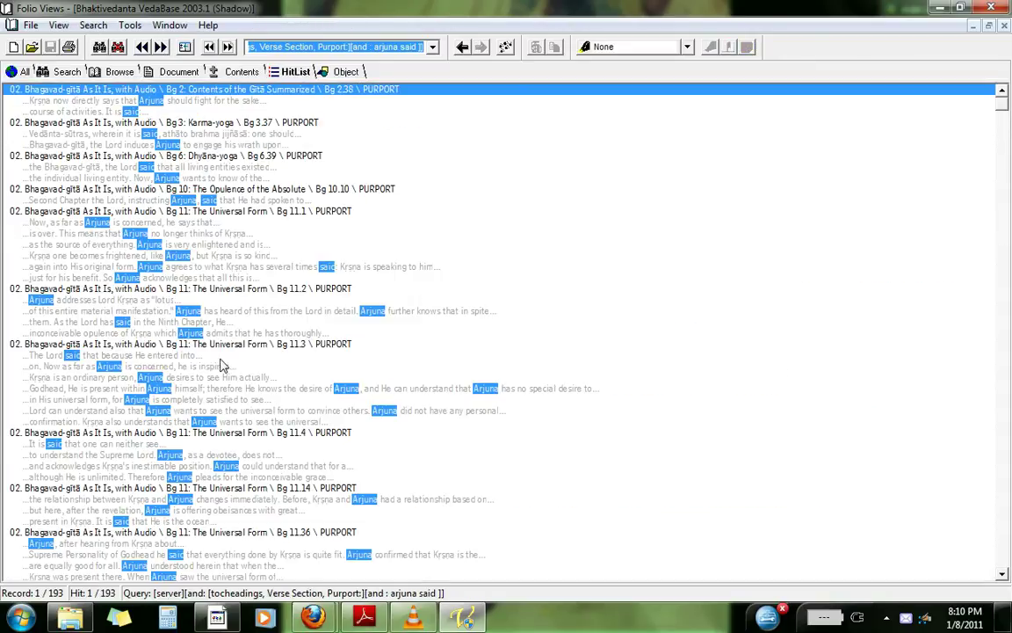
double_click(178, 300)
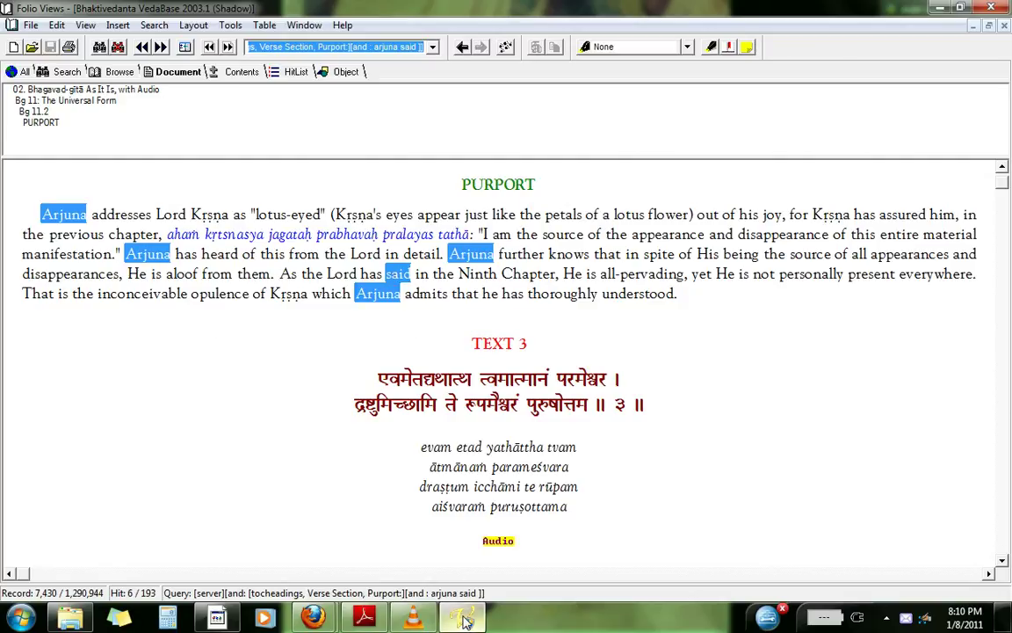
mouse_move(463, 618)
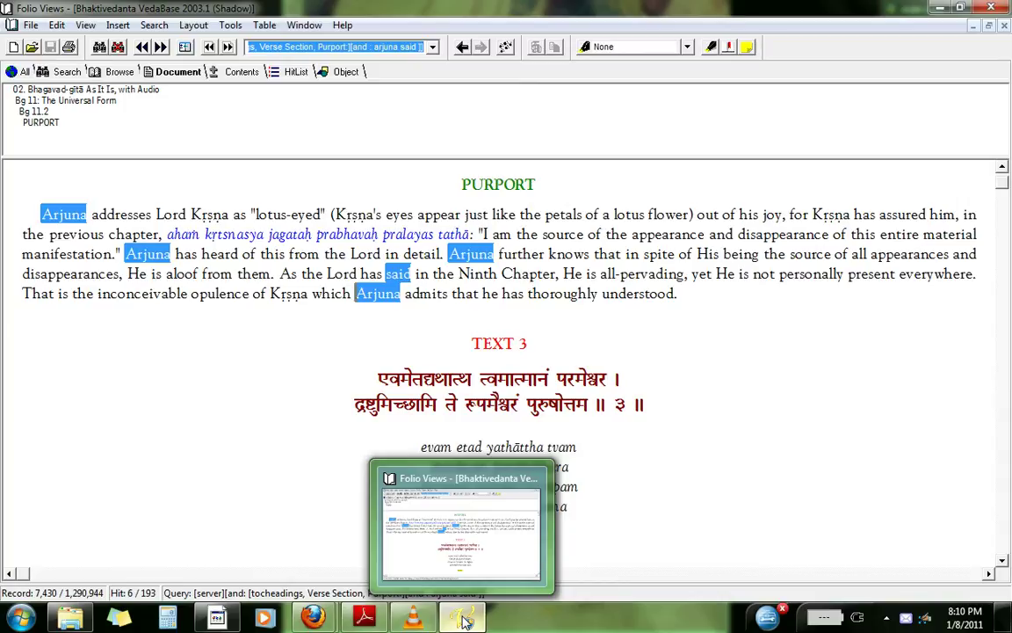
left_click(672, 350)
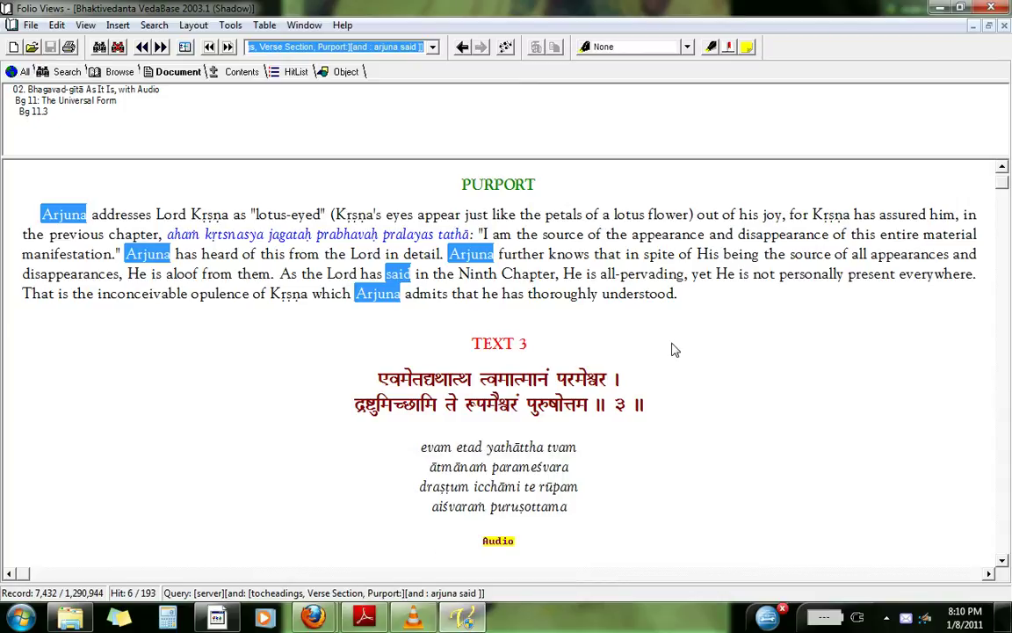